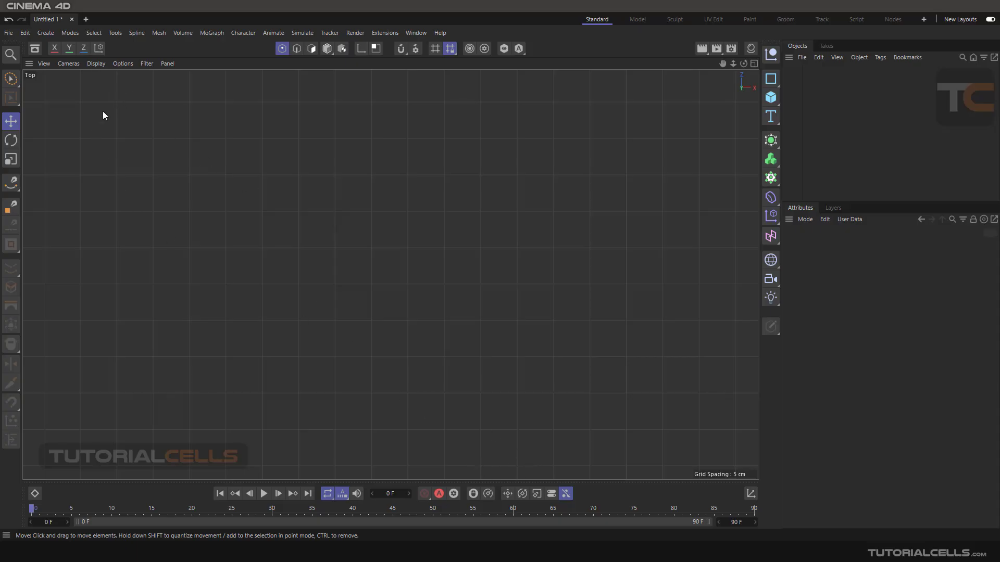
# Detach the spline Remove commands, Optimize and Weld, into a floating palette over the viewport.
pyautogui.click(138, 33)
pyautogui.moveTo(155, 134)
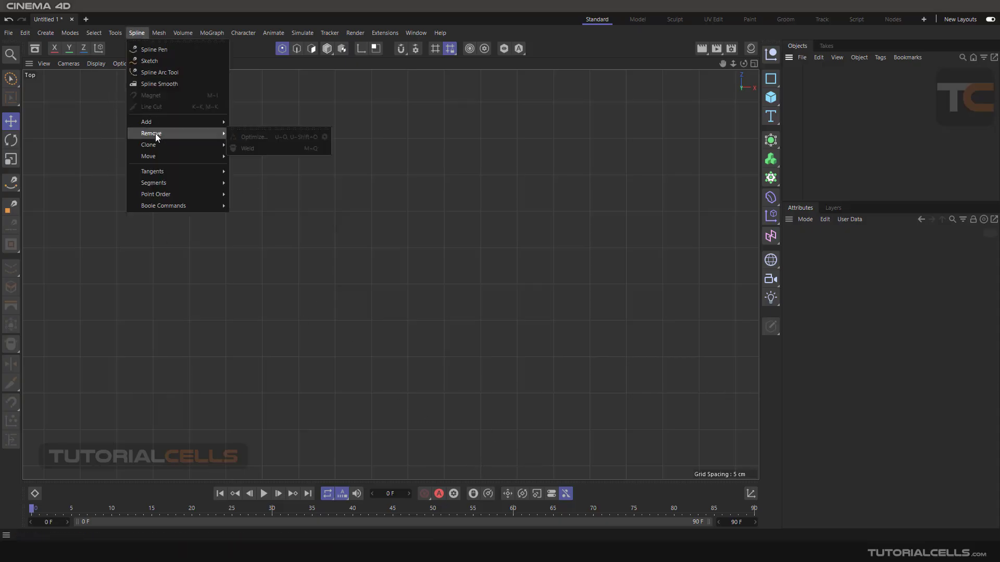
pyautogui.click(238, 129)
pyautogui.moveTo(244, 118); pyautogui.dragTo(84, 117)
# Set the floating Optimize and Weld palette to large icons and reposition it over the viewport.
pyautogui.rightClick(94, 136)
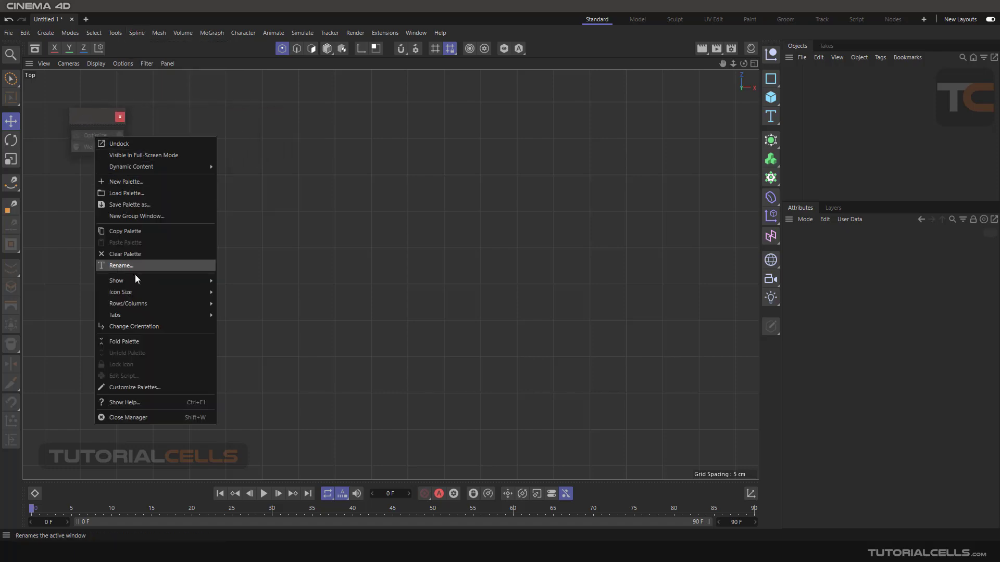
pyautogui.moveTo(135, 277)
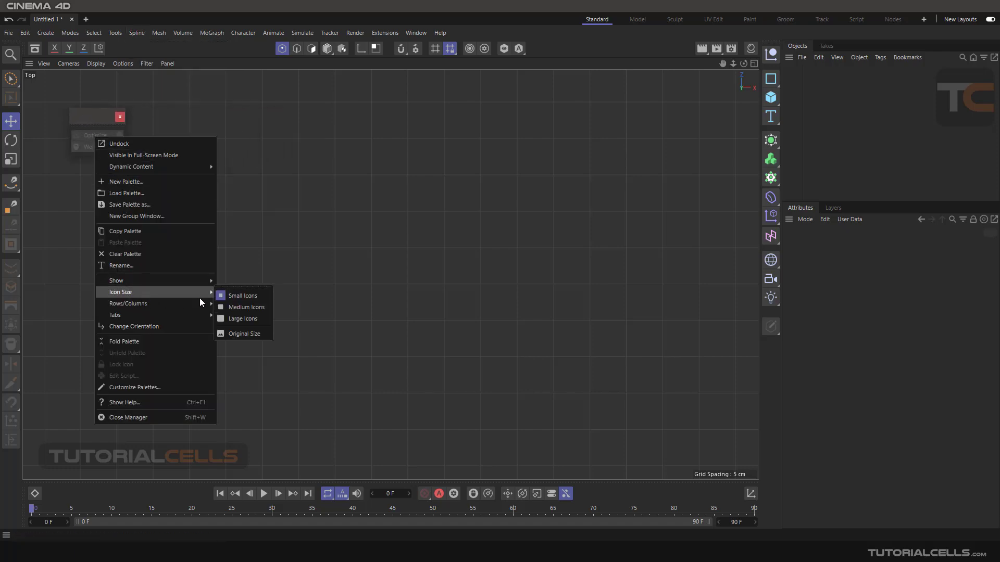
pyautogui.click(229, 315)
pyautogui.moveTo(125, 158); pyautogui.dragTo(123, 166)
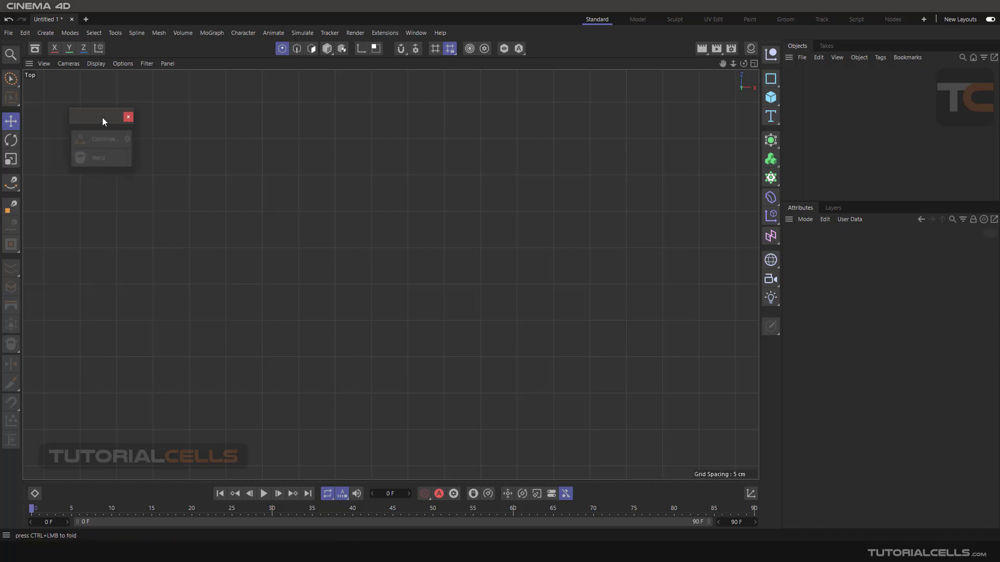
pyautogui.moveTo(101, 116); pyautogui.dragTo(105, 118)
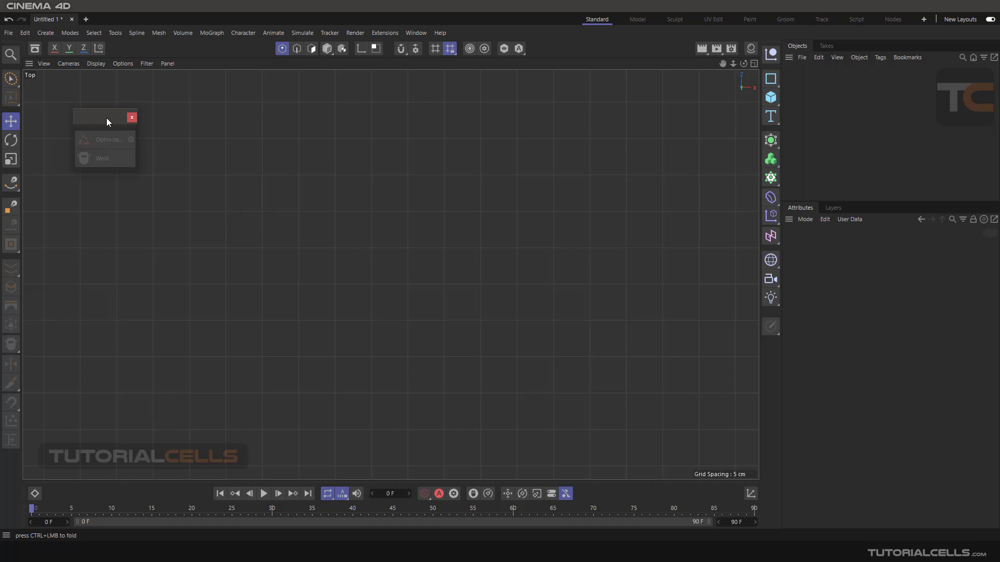
pyautogui.moveTo(107, 118); pyautogui.dragTo(103, 109)
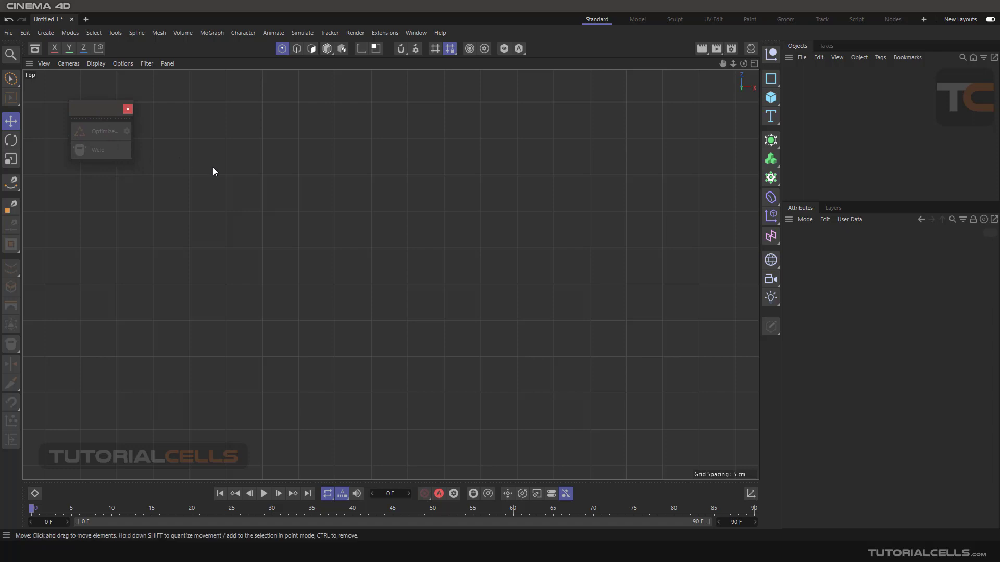
# Sketch two separate freehand open splines side by side in the Top view, leaving a gap between them.
pyautogui.scroll(5, 344, 257)
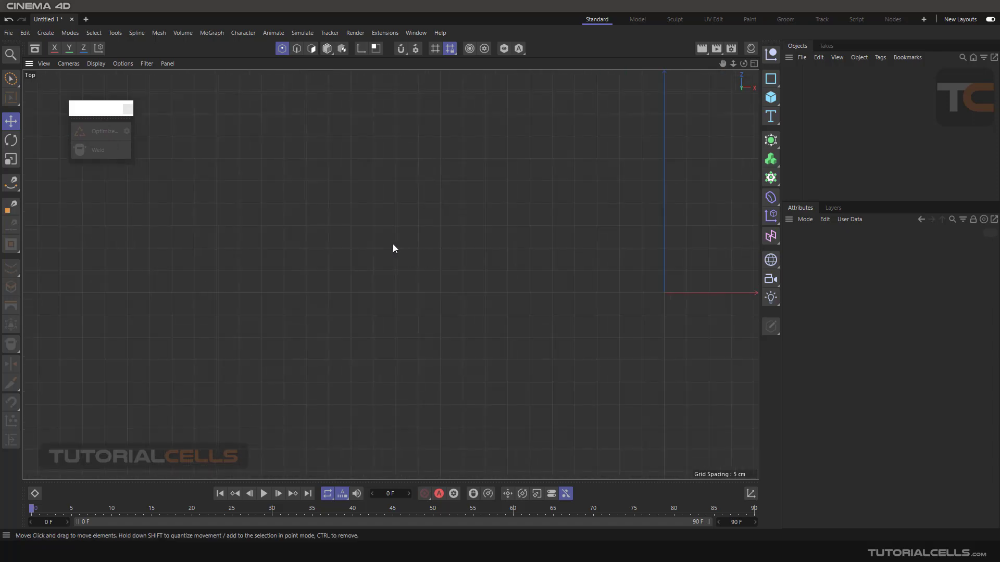
pyautogui.keyDown('alt'); pyautogui.moveTo(392, 244); pyautogui.dragTo(386, 235, button='middle'); pyautogui.keyUp('alt')
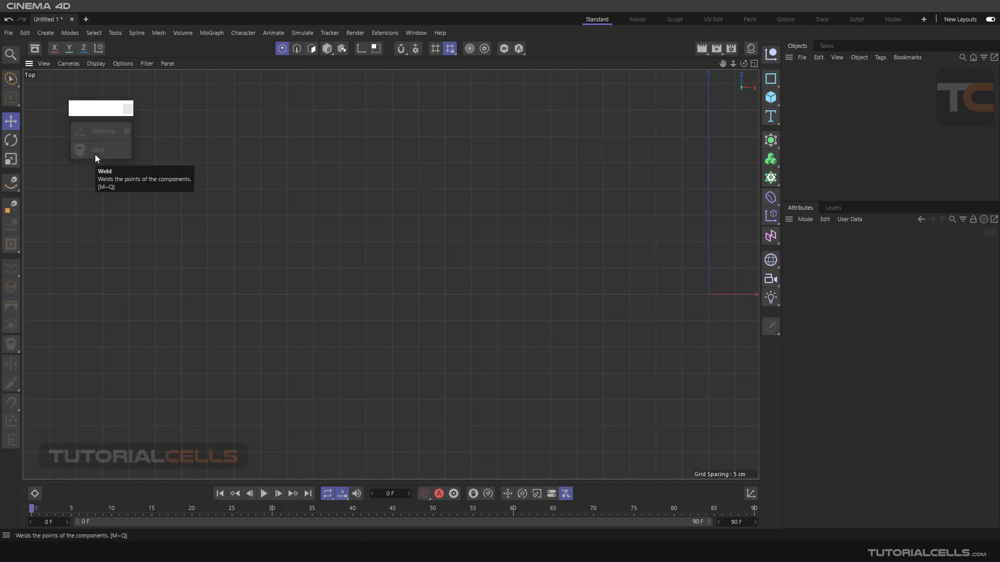
pyautogui.click(11, 182)
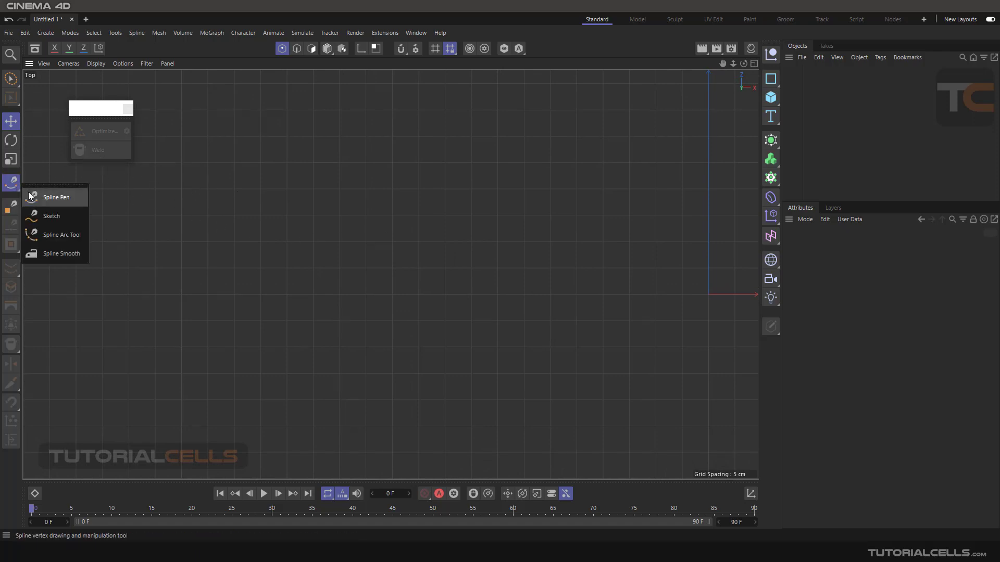
pyautogui.click(44, 216)
pyautogui.moveTo(85, 247)
pyautogui.mouseDown()
pyautogui.moveTo(133, 233)
pyautogui.moveTo(307, 294)
pyautogui.mouseUp()
pyautogui.moveTo(420, 282)
pyautogui.mouseDown()
pyautogui.moveTo(554, 225)
pyautogui.moveTo(608, 122)
pyautogui.mouseUp()
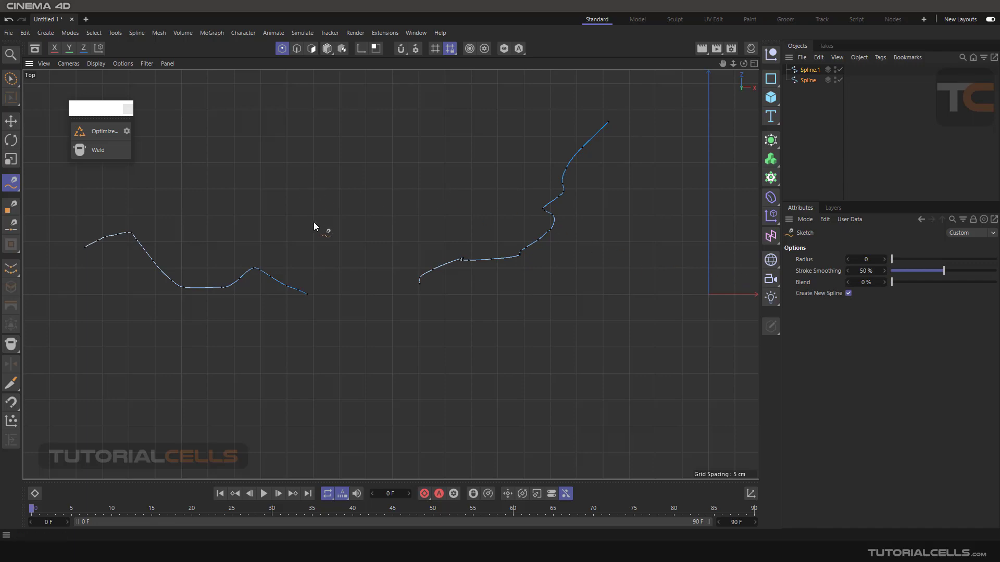
# Weld the facing end points of the two splines at the midpoint between them.
pyautogui.scroll(2, 331, 287)
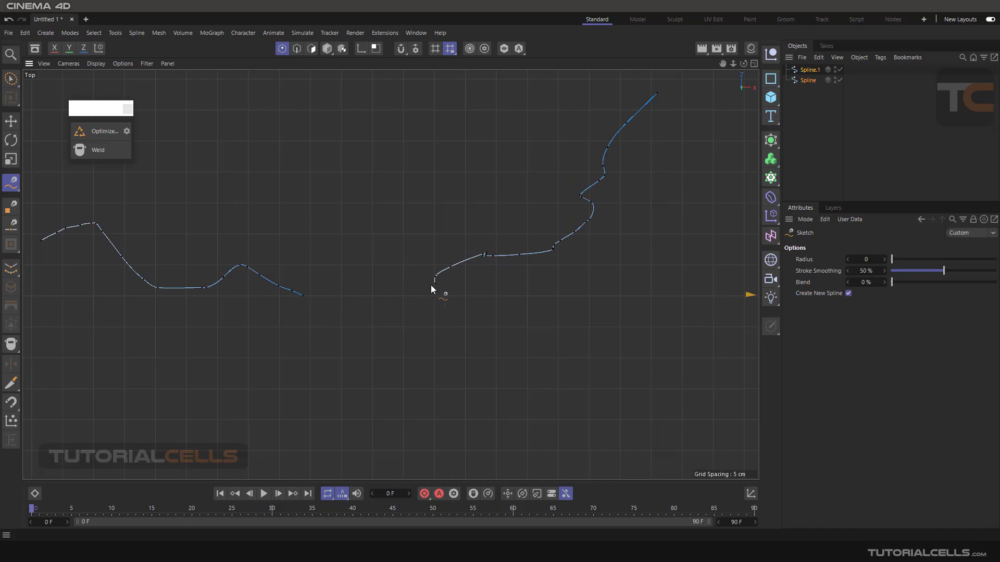
pyautogui.click(11, 121)
pyautogui.click(304, 296)
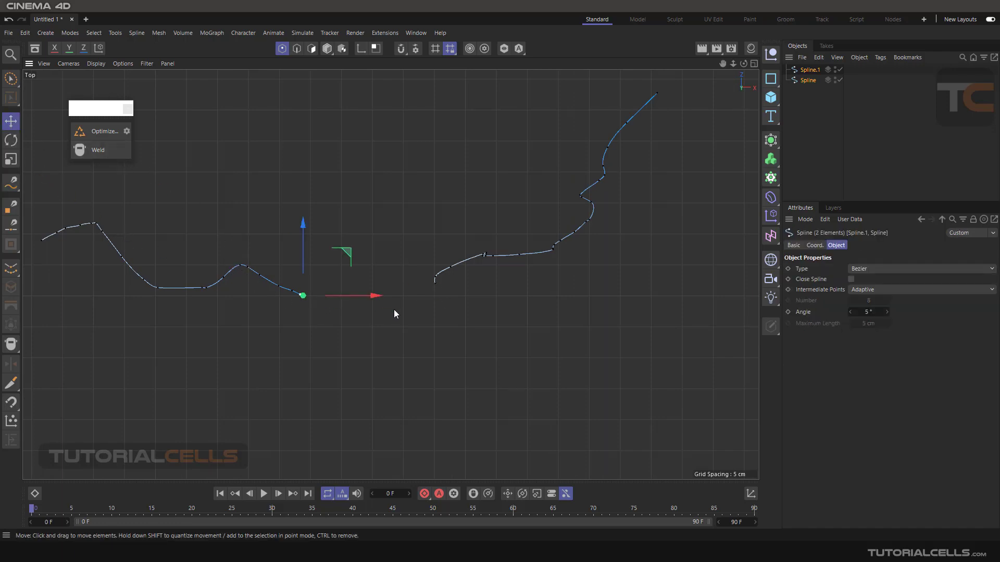
pyautogui.keyDown('shift'); pyautogui.click(435, 282); pyautogui.keyUp('shift')
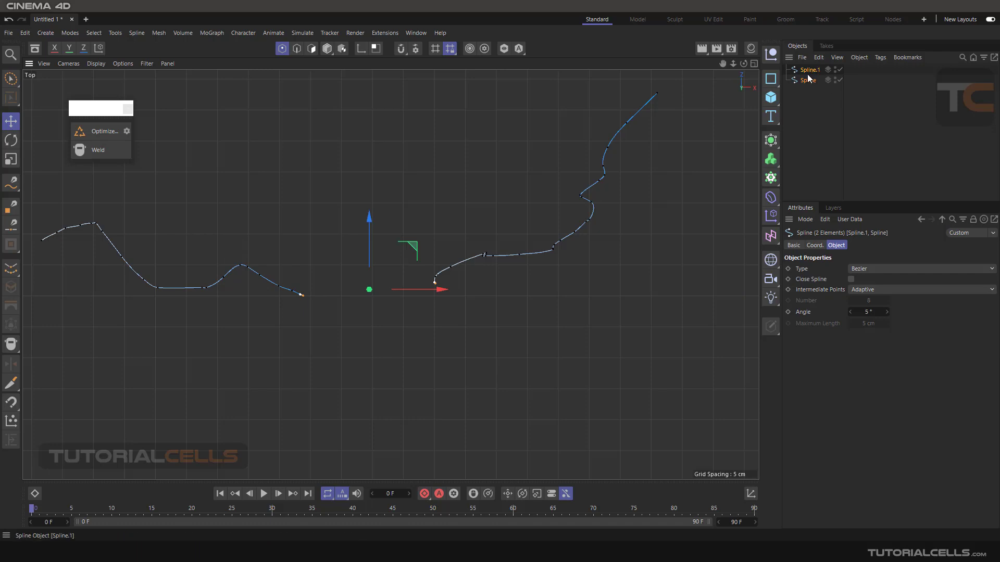
pyautogui.click(92, 152)
pyautogui.click(358, 264)
pyautogui.scroll(2, 358, 283)
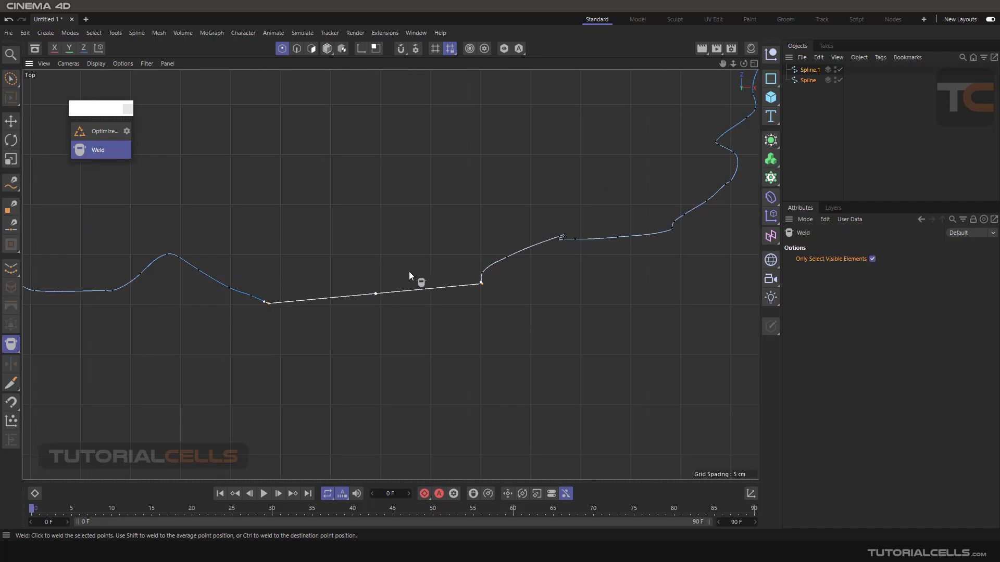
pyautogui.click(376, 293)
# Move the welded end points and pull them apart to leave a small gap between the two splines.
pyautogui.scroll(3, 371, 305)
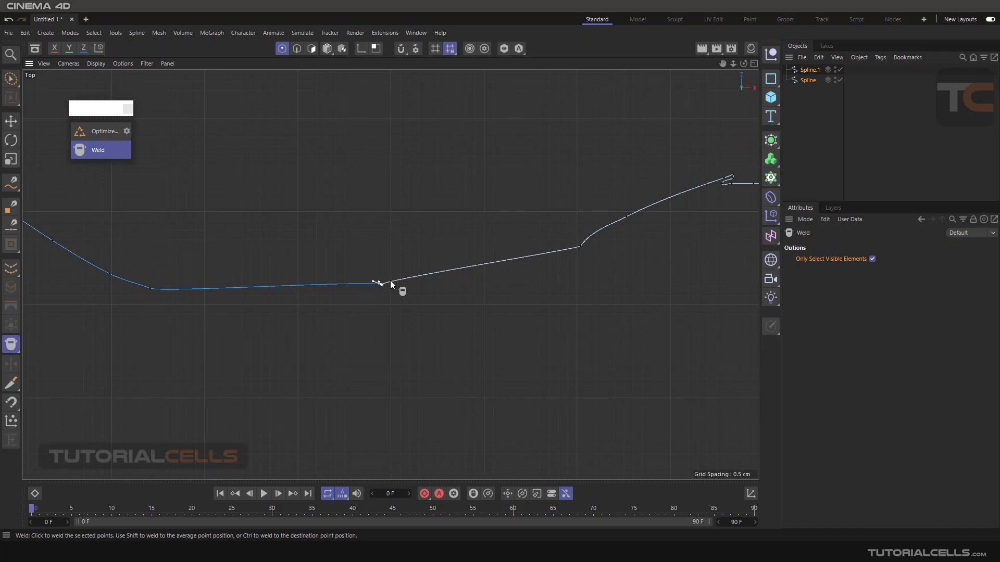
pyautogui.click(12, 122)
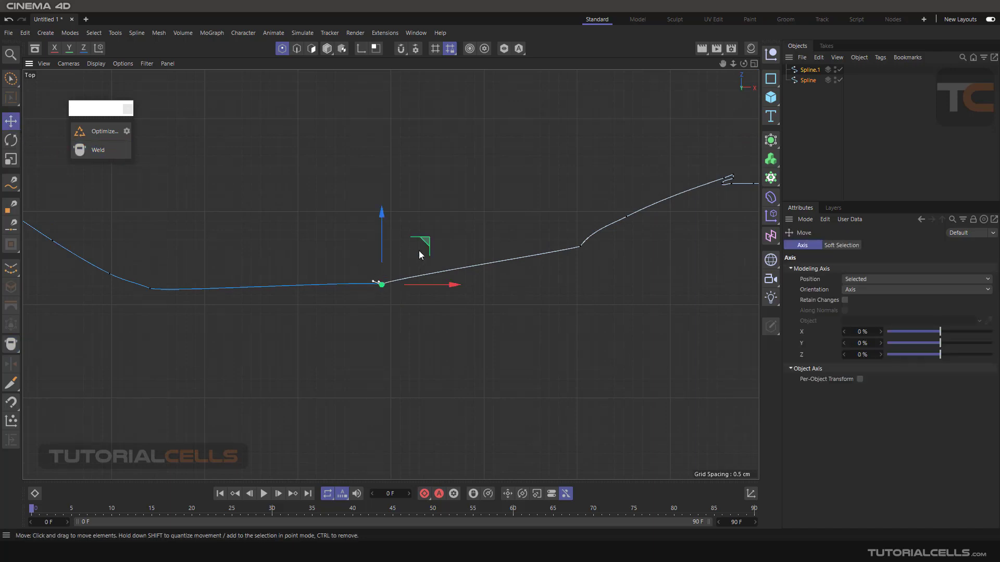
pyautogui.moveTo(426, 241); pyautogui.dragTo(419, 172)
pyautogui.click(393, 258)
pyautogui.scroll(-6, 397, 251)
pyautogui.scroll(6, 396, 250)
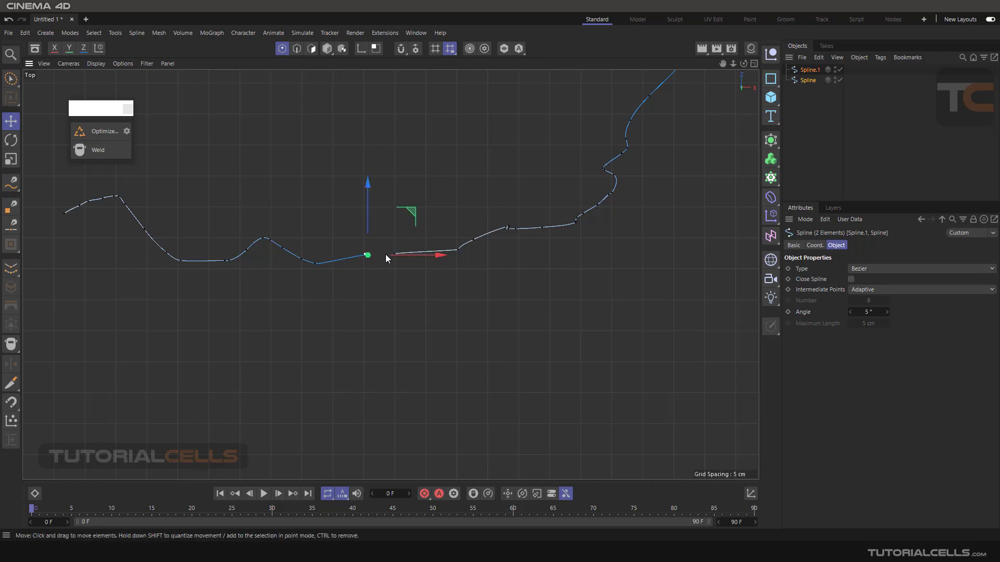
pyautogui.scroll(-6, 385, 256)
pyautogui.click(364, 281)
# Weld the four points around the hump near the end of Spline into a single point at their center.
pyautogui.scroll(-2, 339, 224)
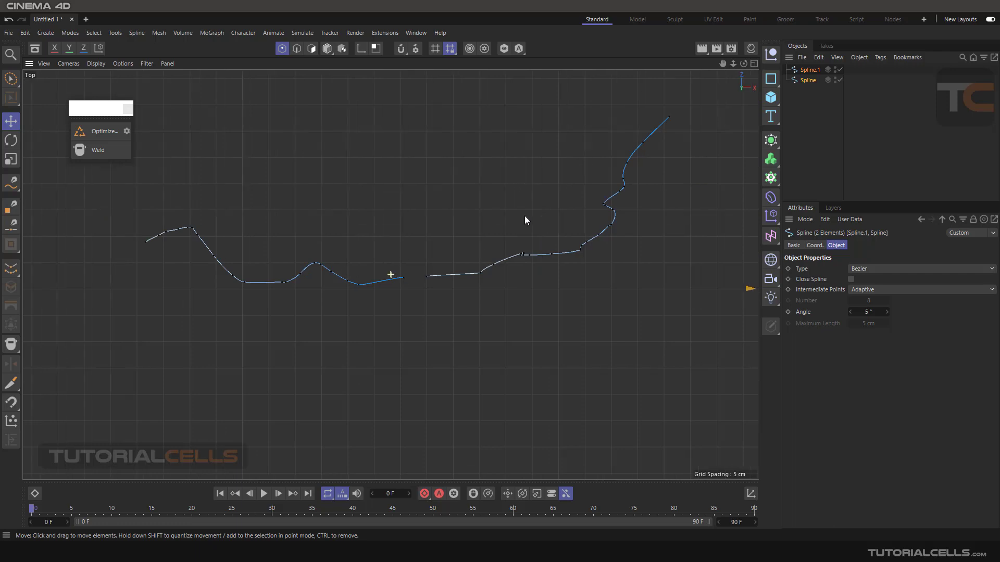
pyautogui.scroll(-2, 458, 244)
pyautogui.scroll(2, 487, 249)
pyautogui.scroll(-2, 259, 273)
pyautogui.moveTo(259, 272); pyautogui.dragTo(473, 241, button='middle')
pyautogui.scroll(5, 473, 241)
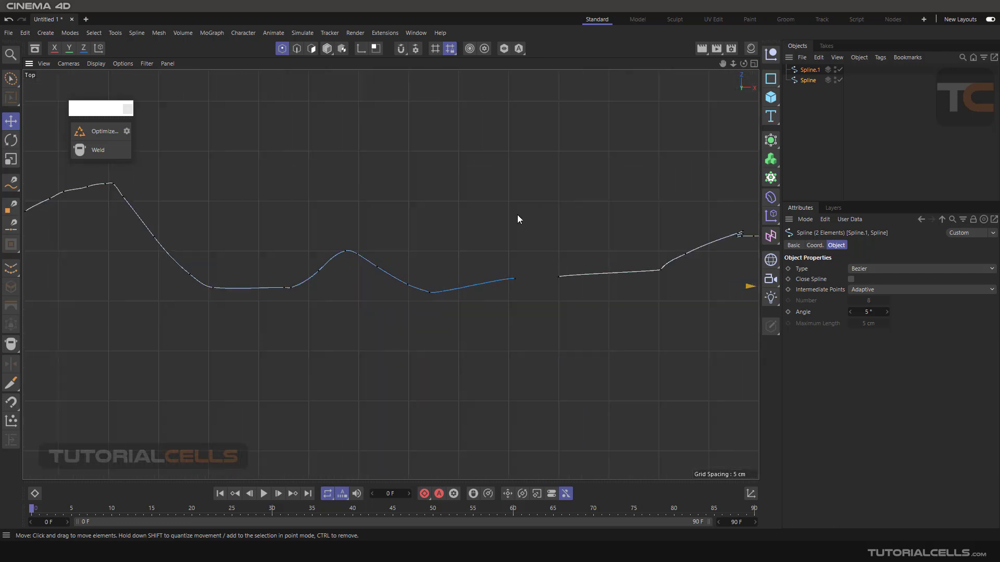
pyautogui.click(806, 81)
pyautogui.scroll(3, 384, 263)
pyautogui.scroll(2, 315, 270)
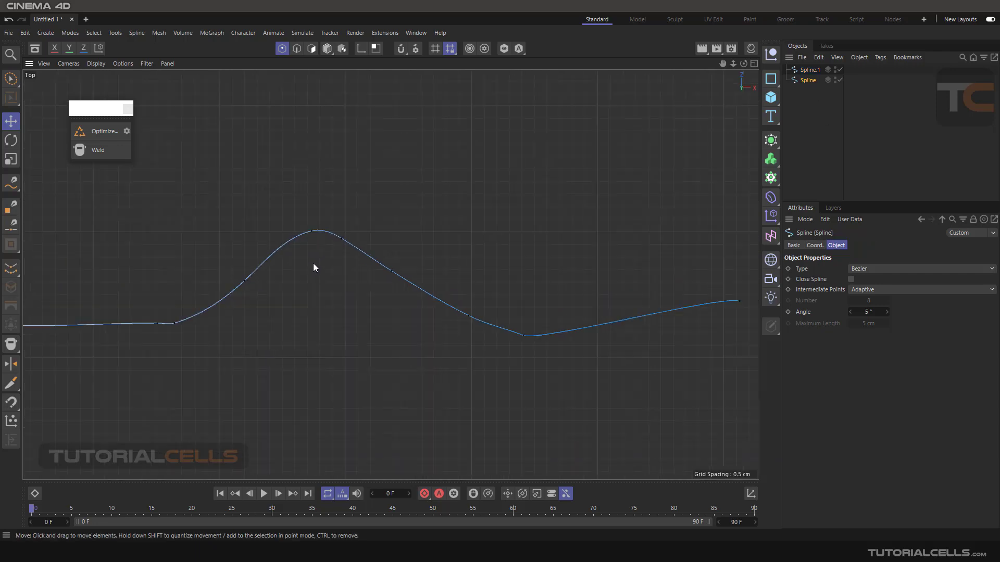
pyautogui.click(244, 281)
pyautogui.keyDown('shift'); pyautogui.click(311, 231); pyautogui.keyUp('shift')
pyautogui.keyDown('shift'); pyautogui.click(340, 239); pyautogui.keyUp('shift')
pyautogui.keyDown('shift'); pyautogui.click(392, 271); pyautogui.keyUp('shift')
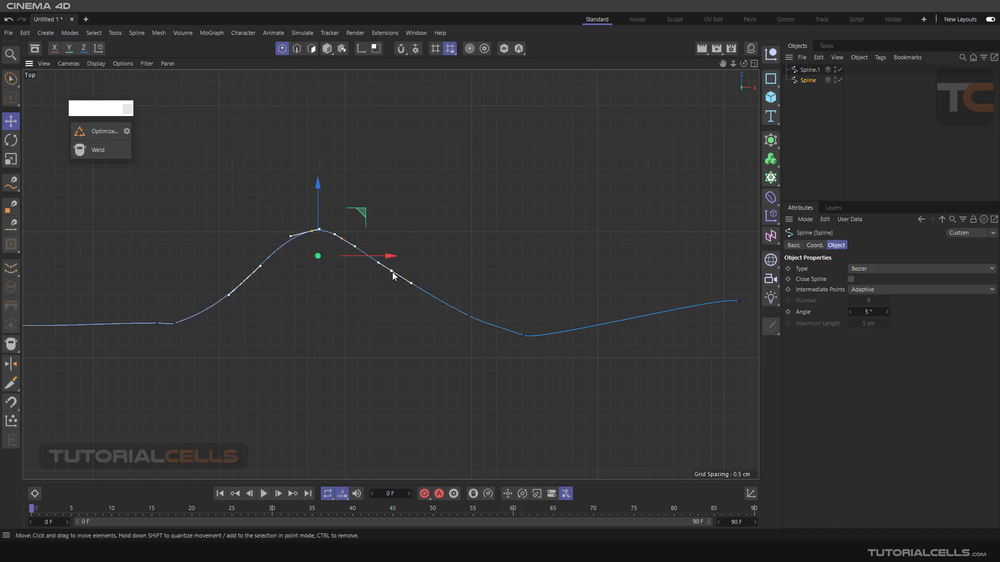
pyautogui.click(114, 151)
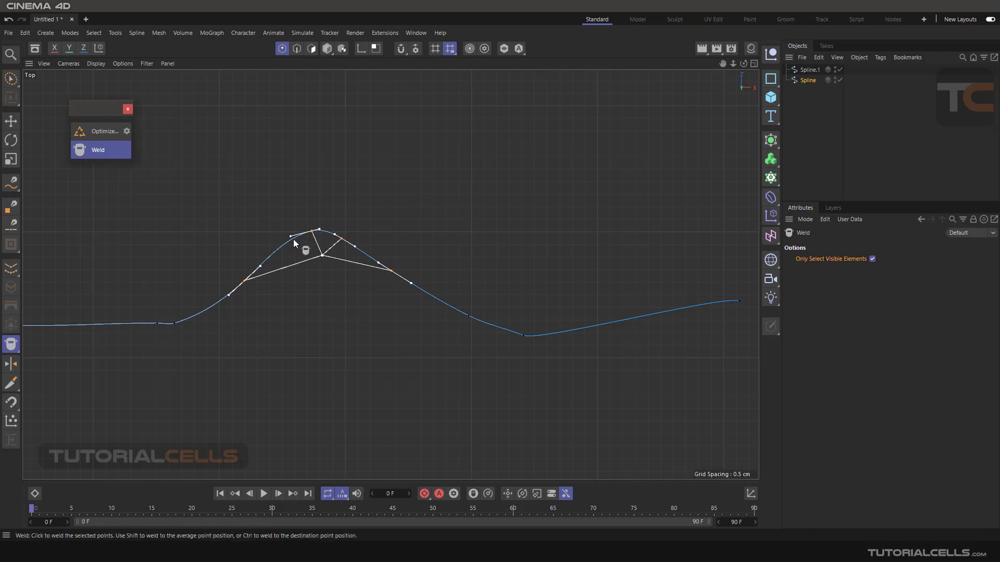
pyautogui.scroll(2, 318, 263)
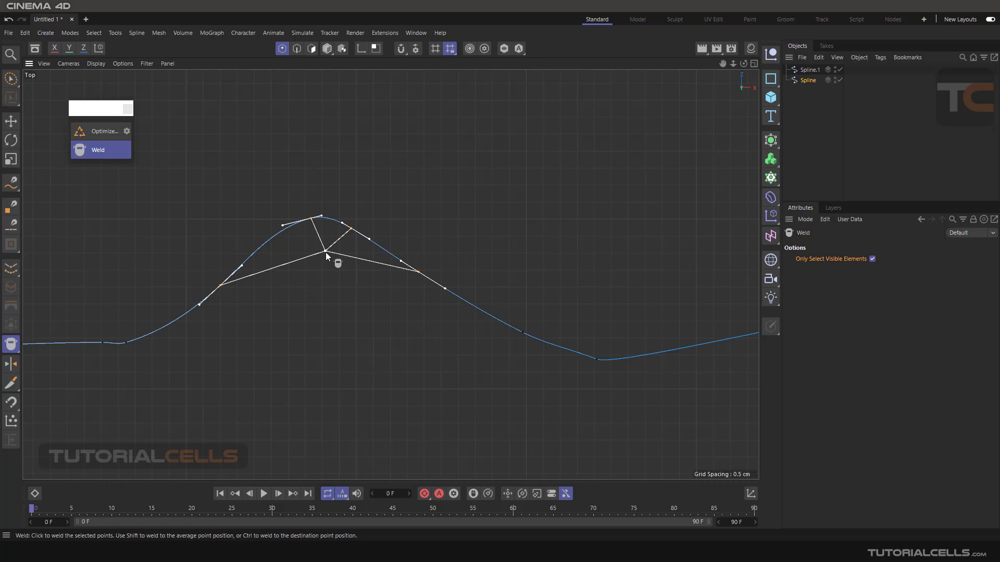
pyautogui.click(326, 252)
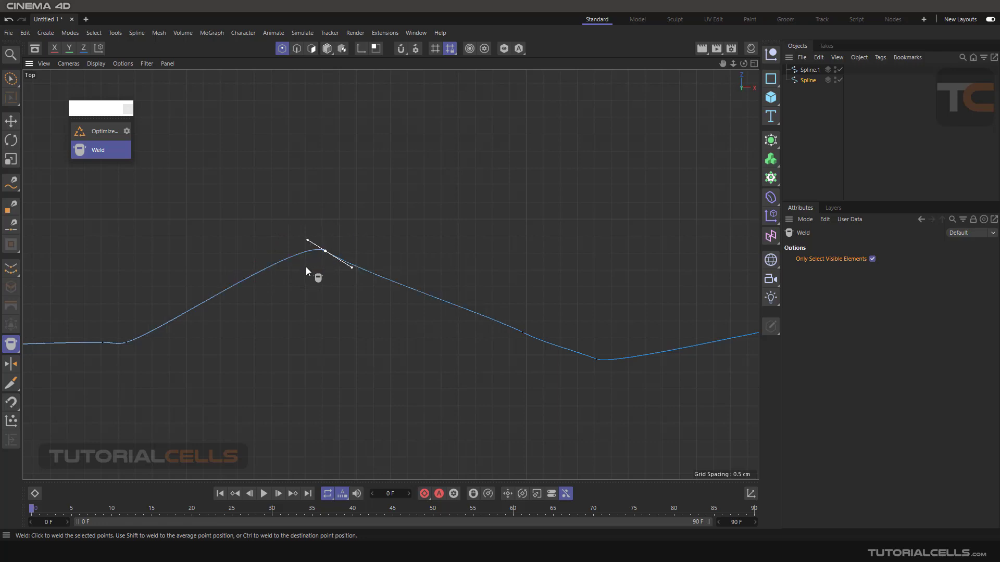
# Move the welded point at the spline's hump slightly upward.
pyautogui.press('e')
pyautogui.moveTo(369, 208); pyautogui.dragTo(378, 198)
pyautogui.scroll(-5, 341, 263)
pyautogui.scroll(-3, 341, 263)
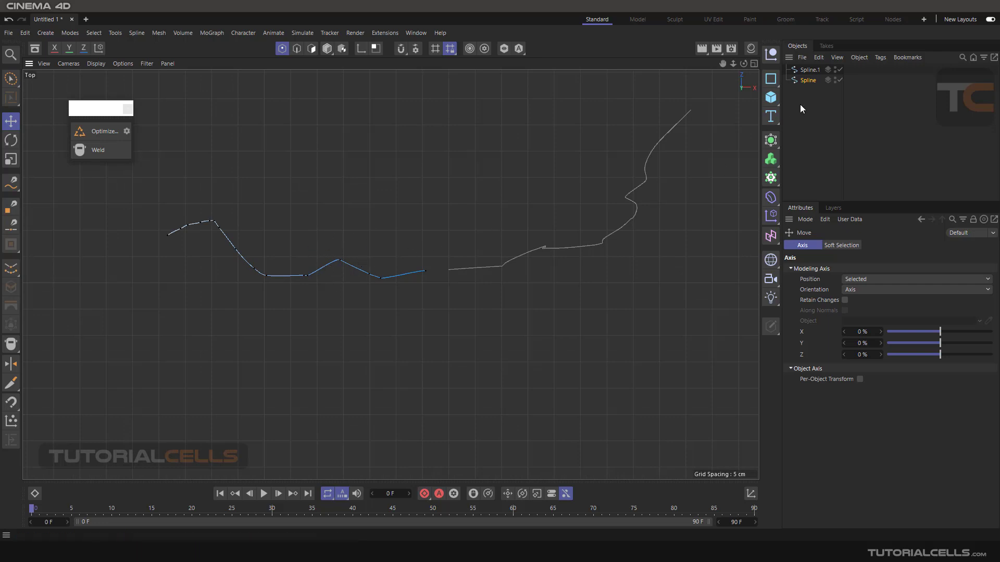
# Try to connect Spline and Spline.1 with Join Segment.
pyautogui.keyDown('ctrl'); pyautogui.click(806, 70); pyautogui.keyUp('ctrl')
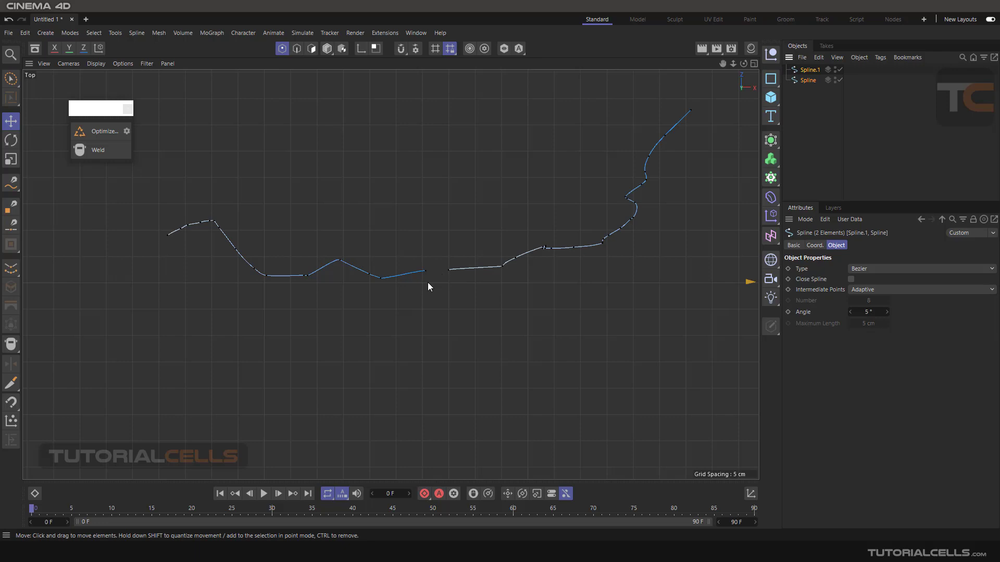
pyautogui.rightClick(364, 141)
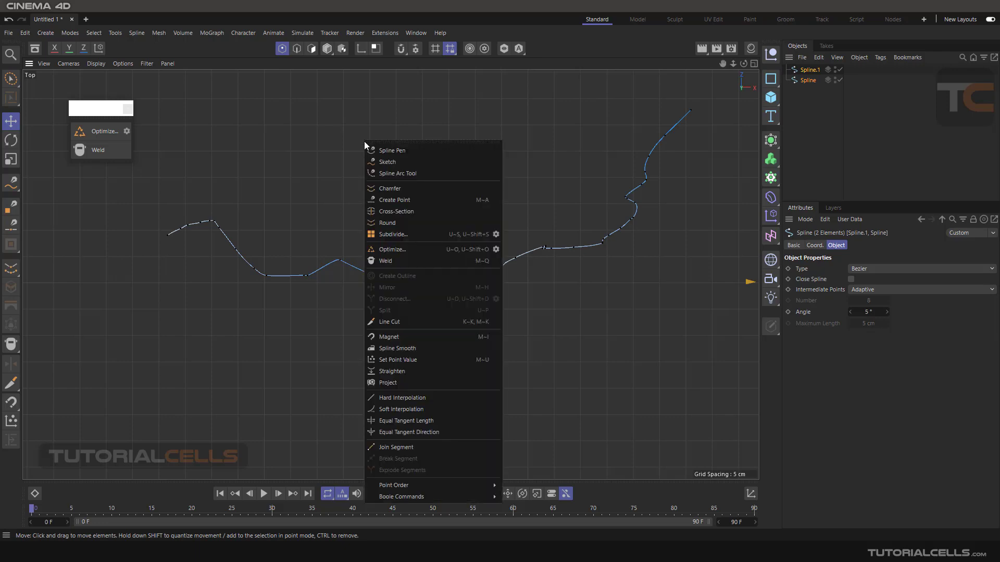
pyautogui.click(398, 448)
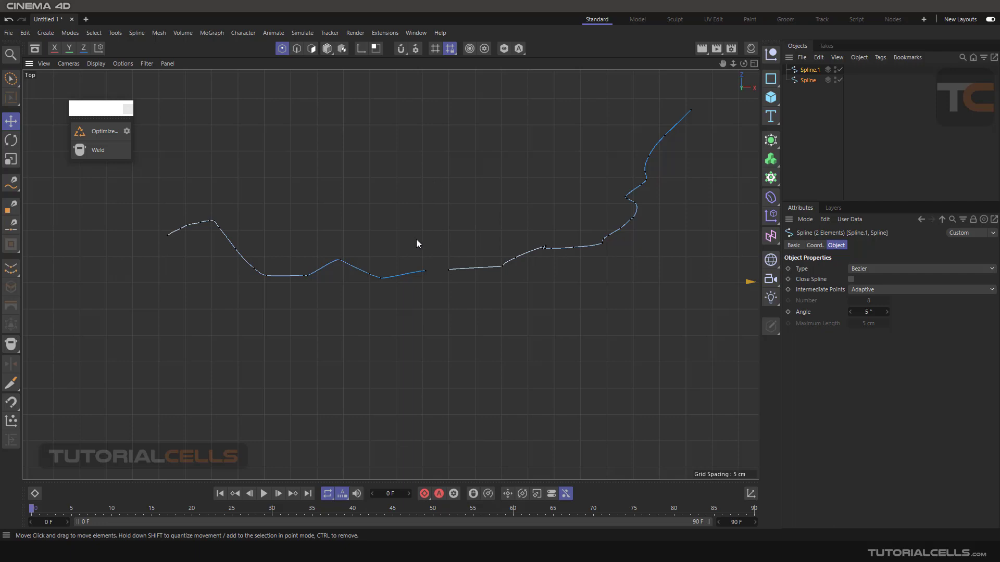
pyautogui.rightClick(423, 151)
pyautogui.click(416, 168)
pyautogui.keyDown('alt'); pyautogui.moveTo(395, 145); pyautogui.dragTo(360, 139, button='middle'); pyautogui.keyUp('alt')
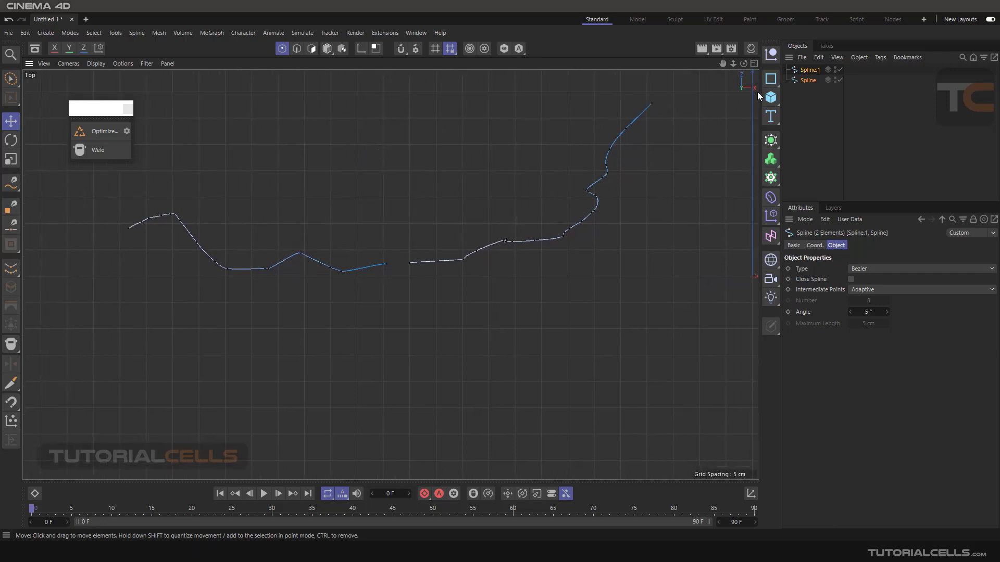
# Delete Spline.1 from the scene.
pyautogui.click(794, 93)
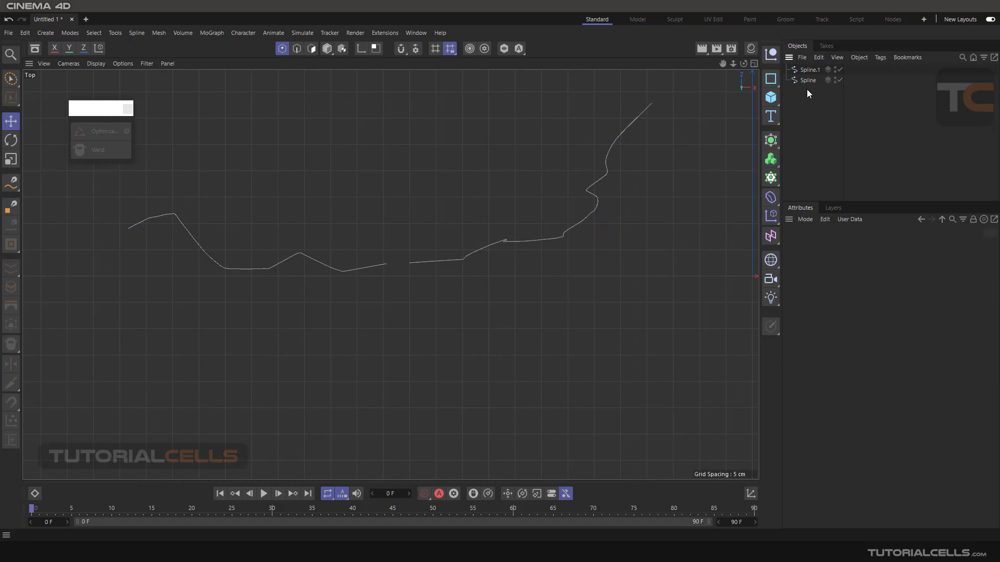
pyautogui.click(806, 71)
pyautogui.press('Delete')
# Subdivide the remaining spline to add more points along it, and clear the point selection.
pyautogui.scroll(2, 228, 239)
pyautogui.scroll(1, 229, 238)
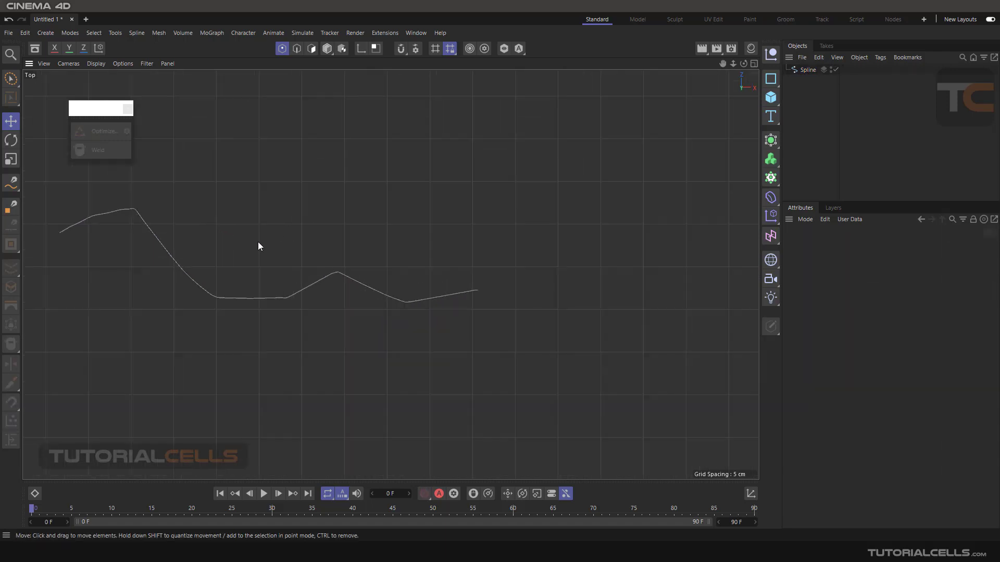
pyautogui.keyDown('alt'); pyautogui.moveTo(259, 246); pyautogui.dragTo(371, 244, button='middle'); pyautogui.keyUp('alt')
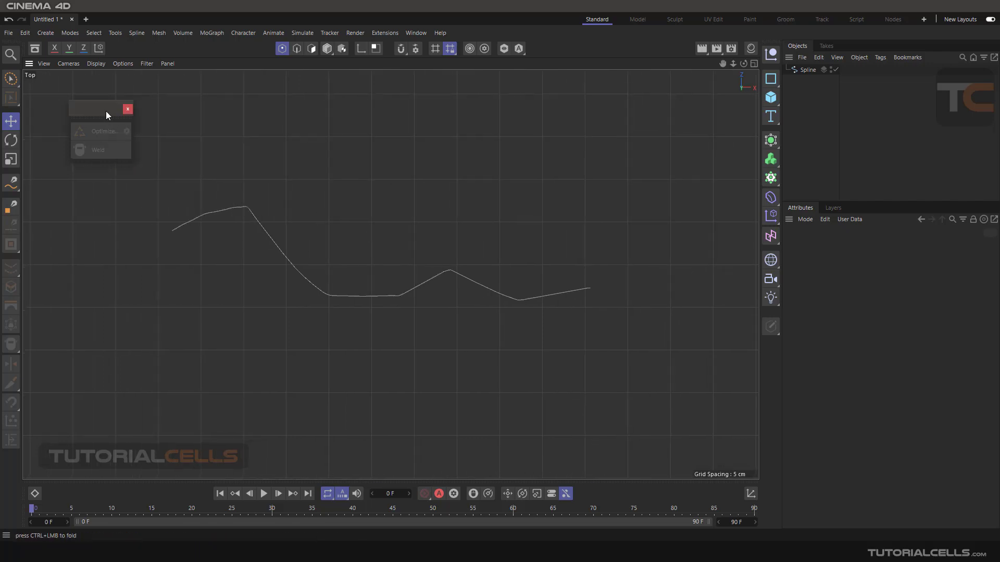
pyautogui.click(808, 70)
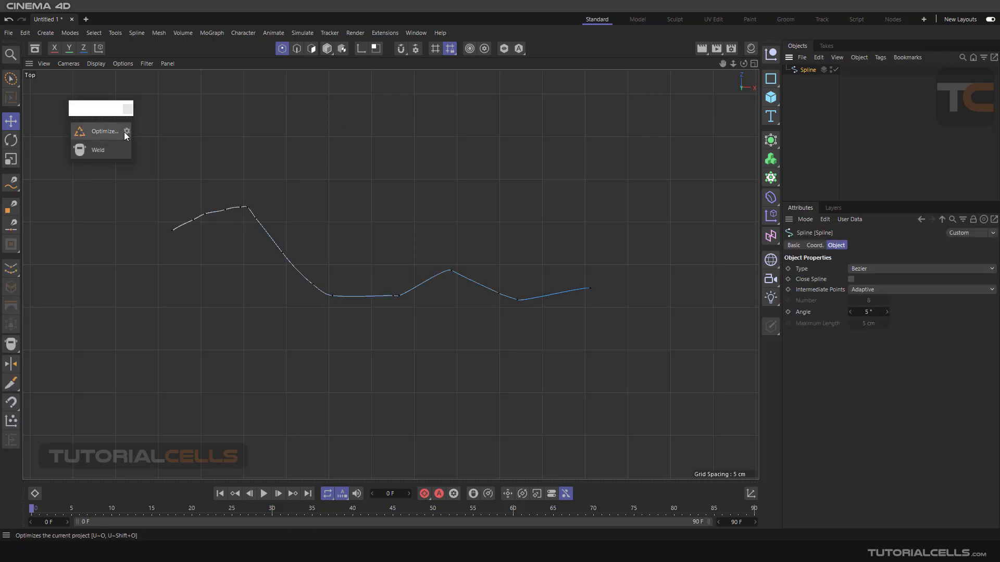
pyautogui.rightClick(379, 137)
pyautogui.click(417, 228)
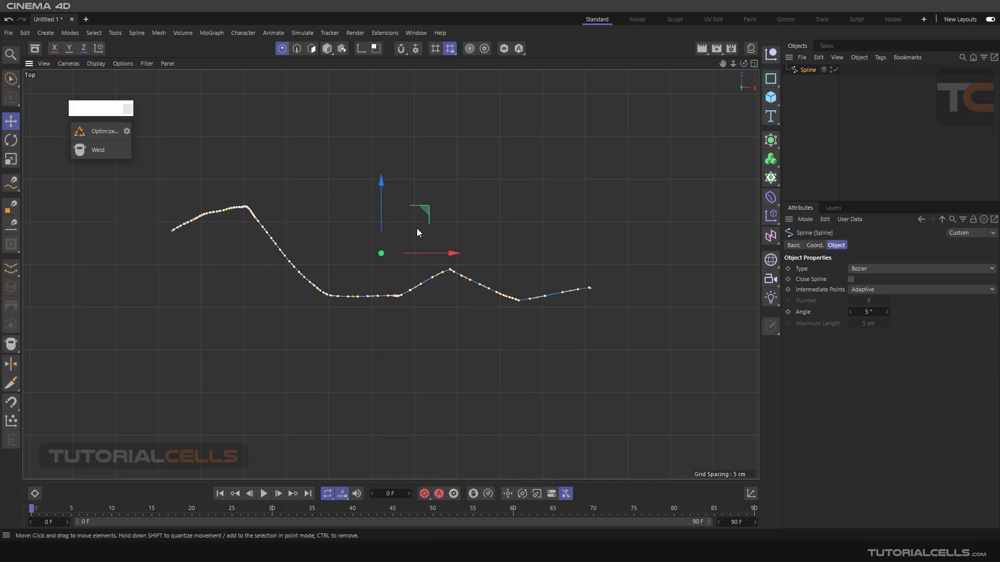
pyautogui.click(308, 180)
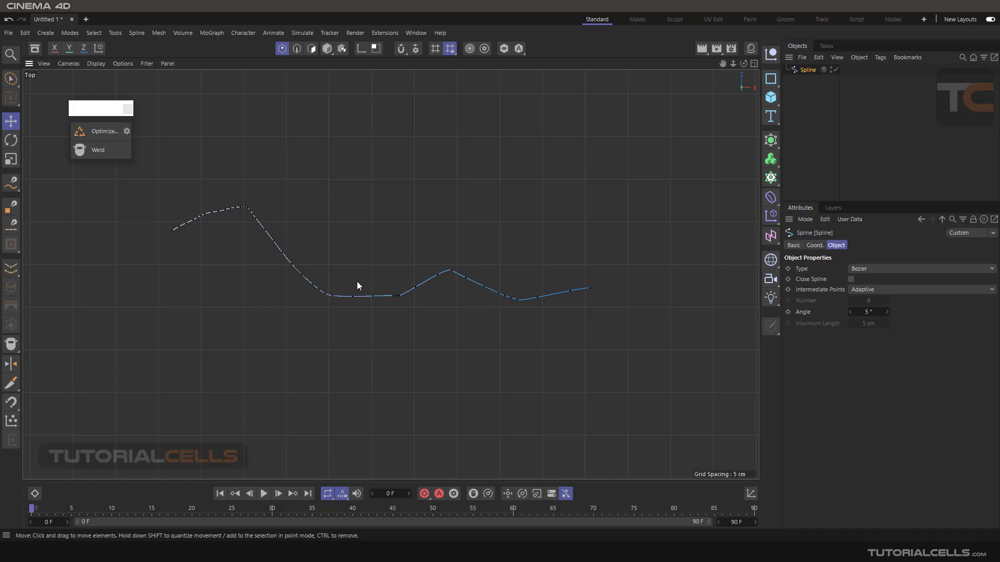
# Subdivide the spline once more to double the density of its points, and clear the point selection.
pyautogui.scroll(5, 352, 233)
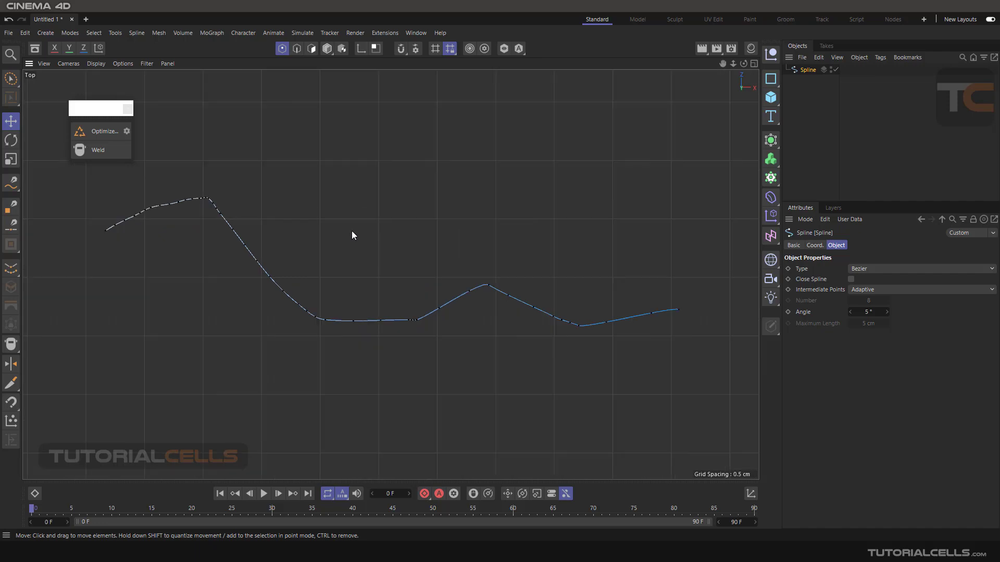
pyautogui.rightClick(375, 174)
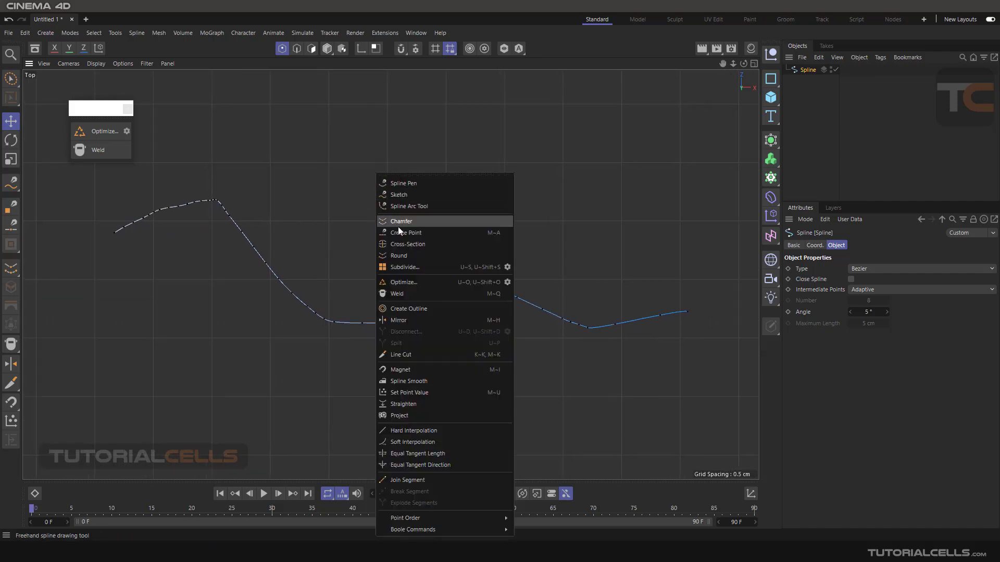
pyautogui.click(404, 265)
pyautogui.click(351, 199)
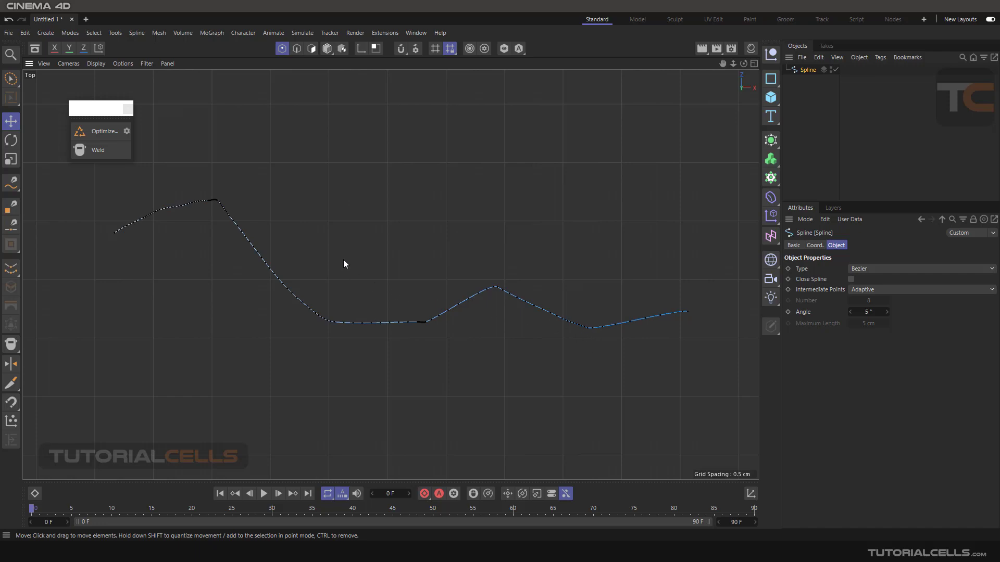
# Try optimizing the spline with Unused Points and Points enabled and a 1 cm tolerance, and undo the result.
pyautogui.click(128, 130)
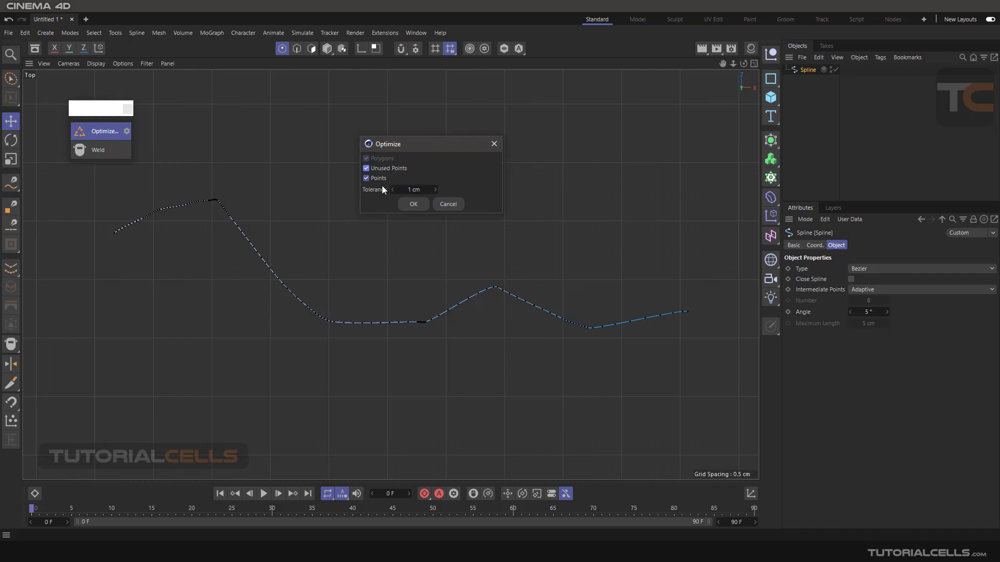
pyautogui.moveTo(407, 144); pyautogui.dragTo(423, 134)
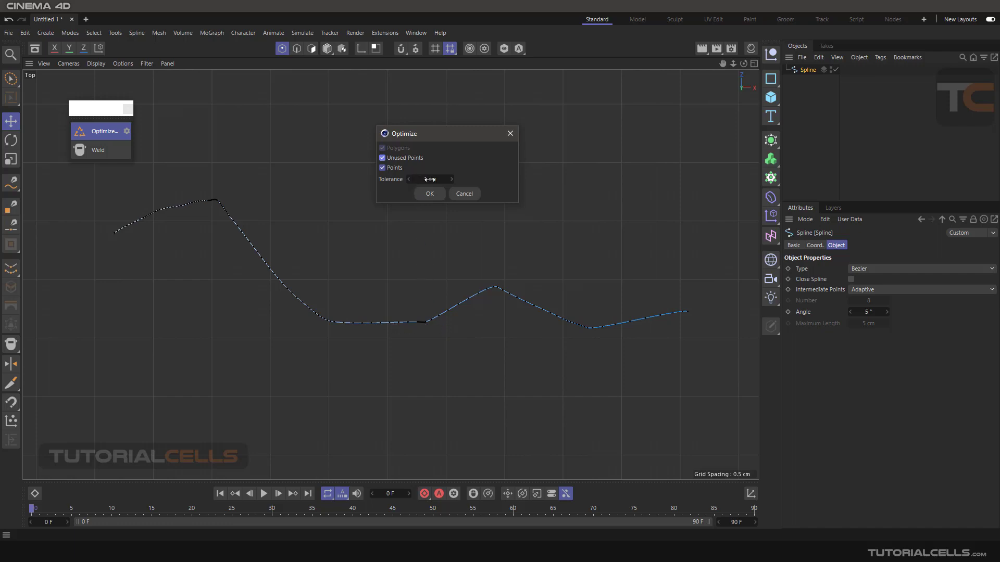
pyautogui.moveTo(430, 180); pyautogui.dragTo(422, 183)
pyautogui.click(430, 179)
pyautogui.doubleClick(429, 179)
pyautogui.write('2')
pyautogui.doubleClick(430, 180)
pyautogui.click(429, 195)
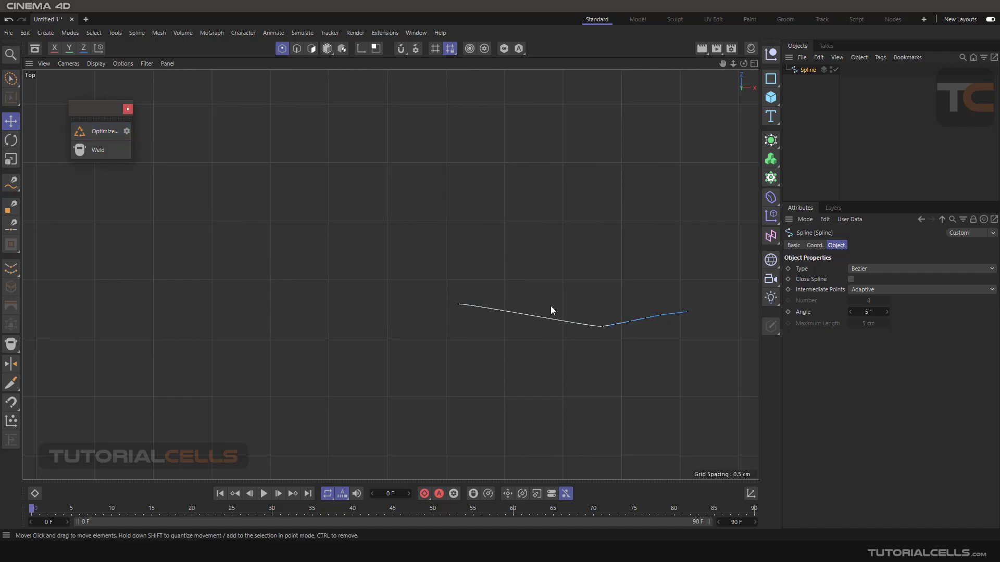
pyautogui.hotkey('ctrl', 'z')
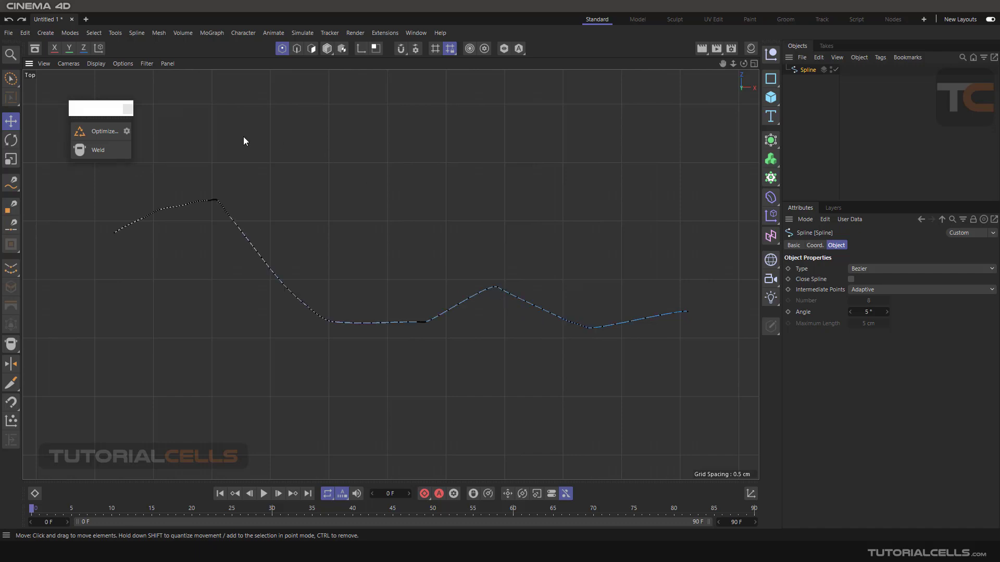
# Try optimizing the densely subdivided spline with the tolerance set to 0.1 cm.
pyautogui.click(127, 131)
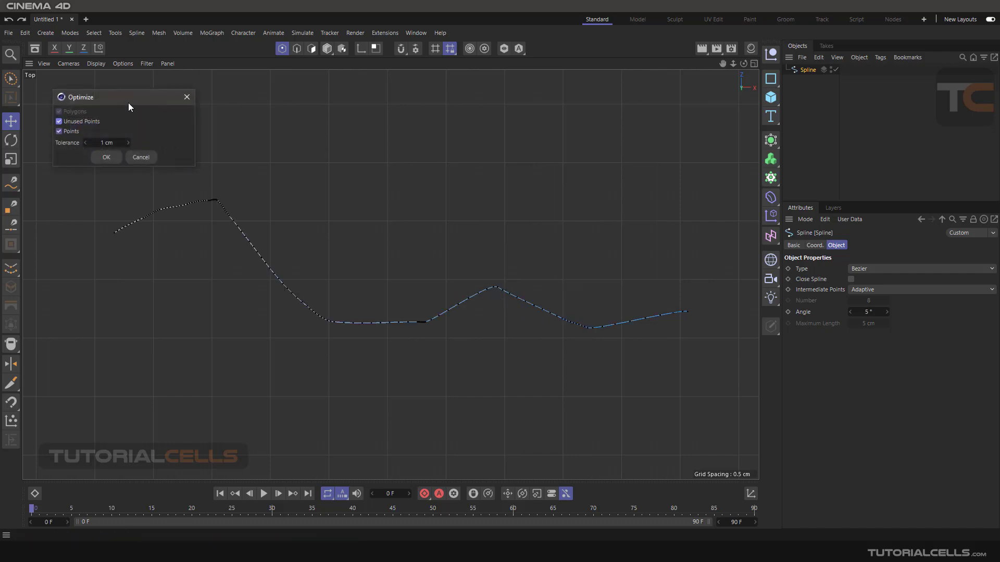
pyautogui.moveTo(128, 102); pyautogui.dragTo(384, 134)
pyautogui.doubleClick(362, 175)
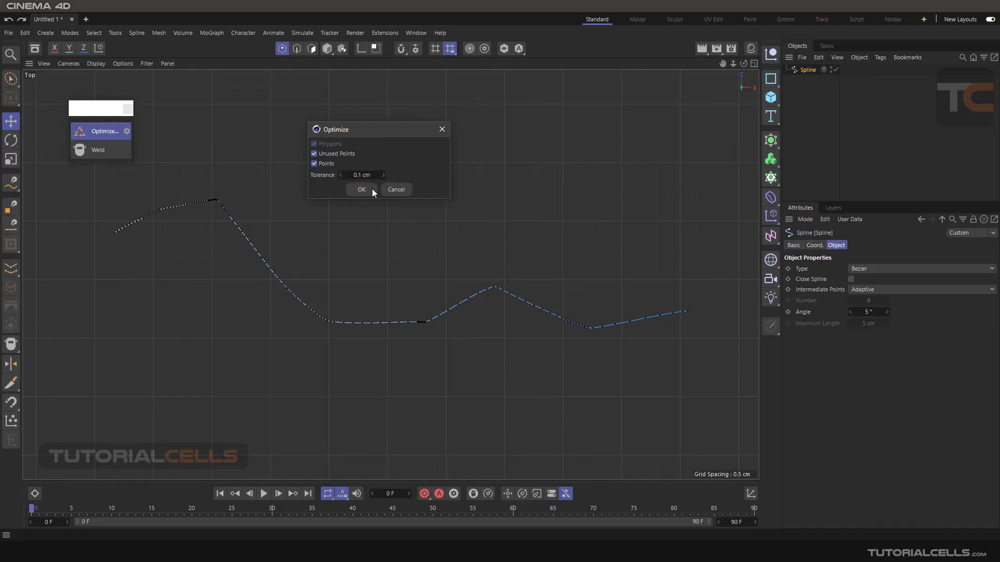
pyautogui.click(372, 189)
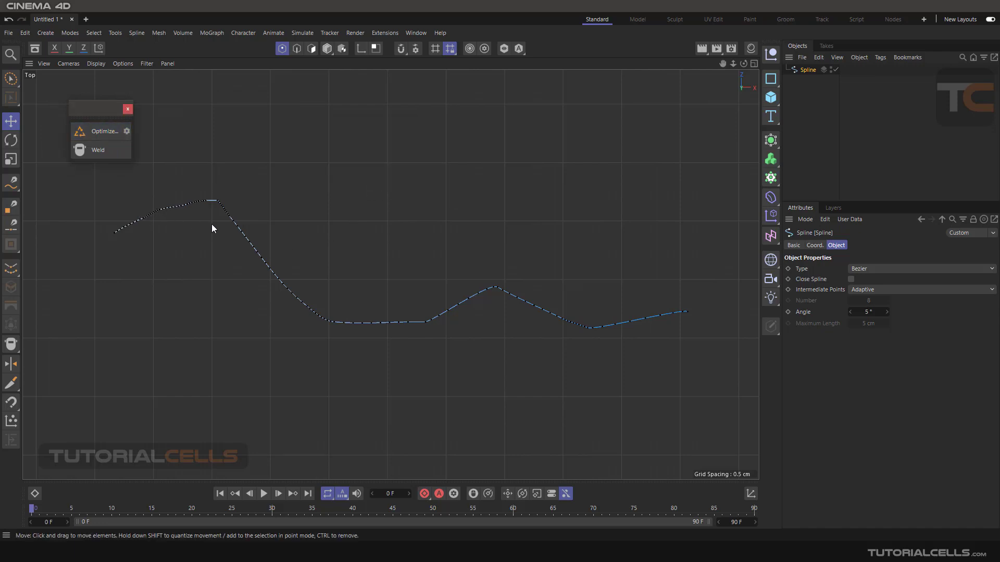
# Try optimizing the spline with the tolerance set to 0.3 cm, and undo back to the dense points.
pyautogui.click(127, 132)
pyautogui.moveTo(140, 100); pyautogui.dragTo(415, 140)
pyautogui.doubleClick(380, 184)
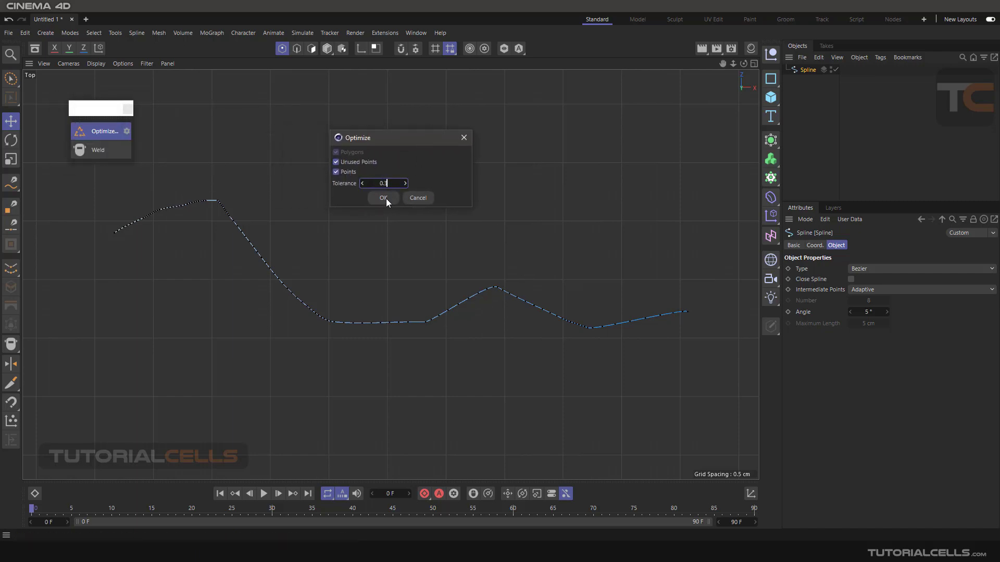
pyautogui.click(384, 198)
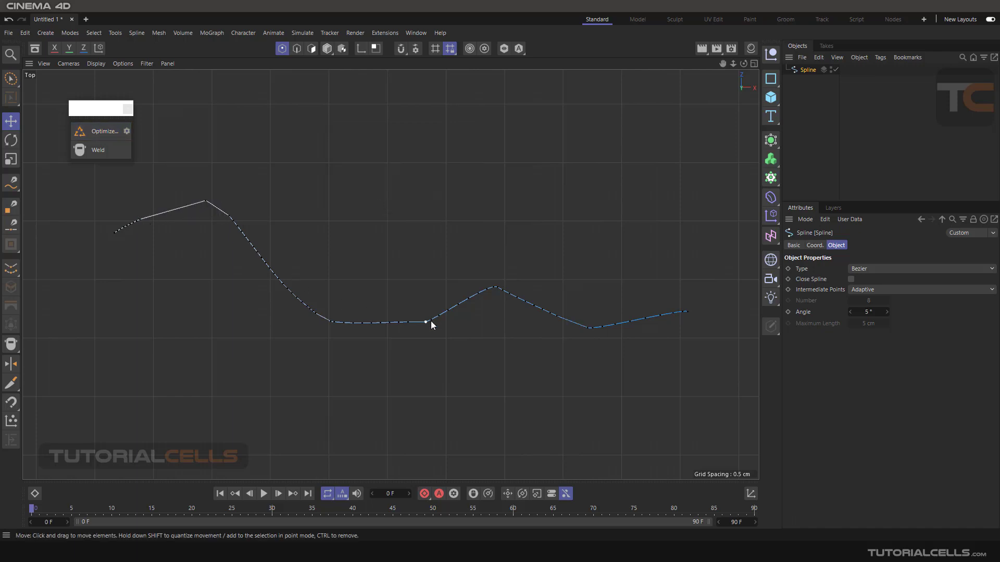
pyautogui.hotkey('ctrl', 'z')
# Optimize the restored dense spline directly, reusing the last 0.3 cm tolerance.
pyautogui.scroll(8, 416, 326)
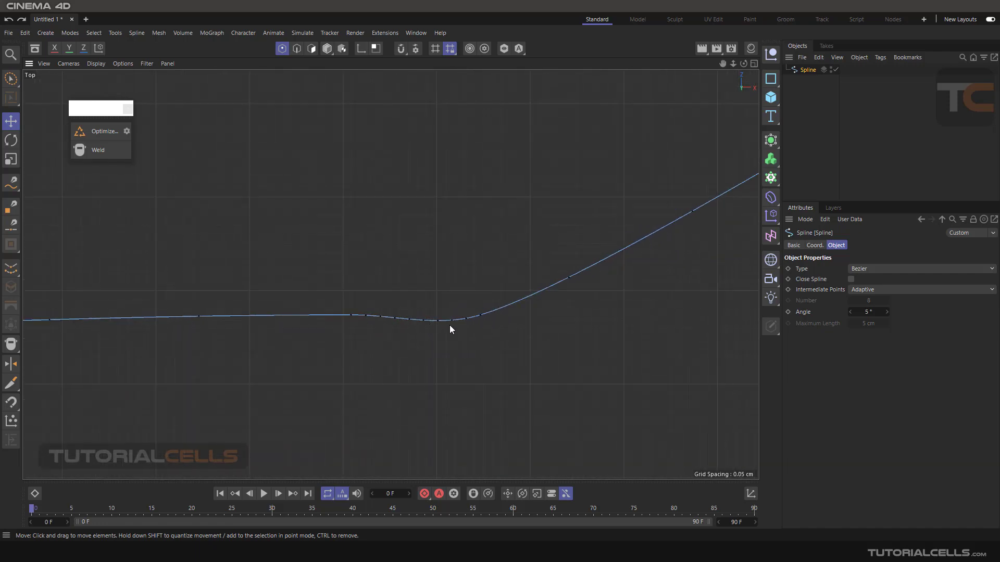
pyautogui.scroll(-8, 465, 324)
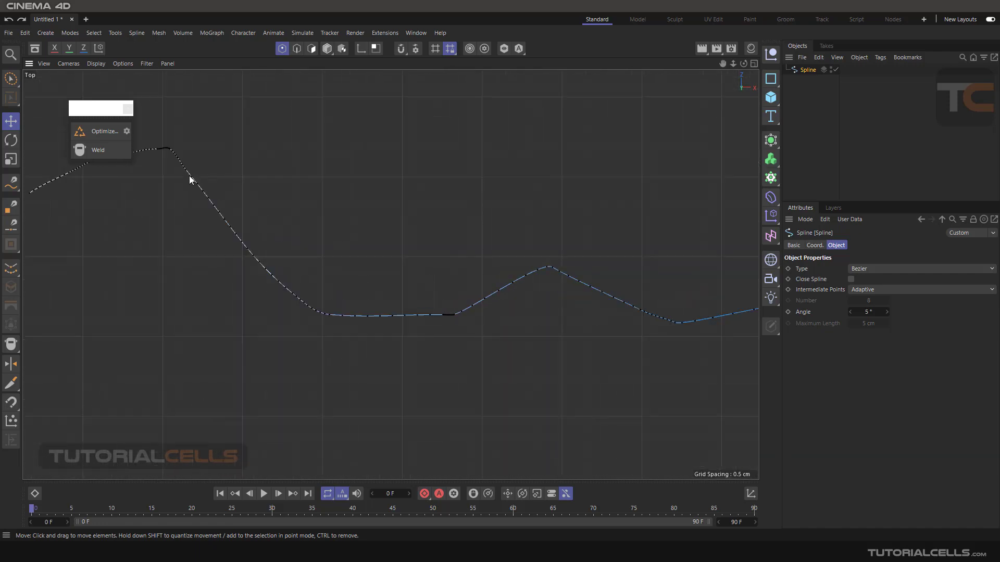
pyautogui.click(106, 132)
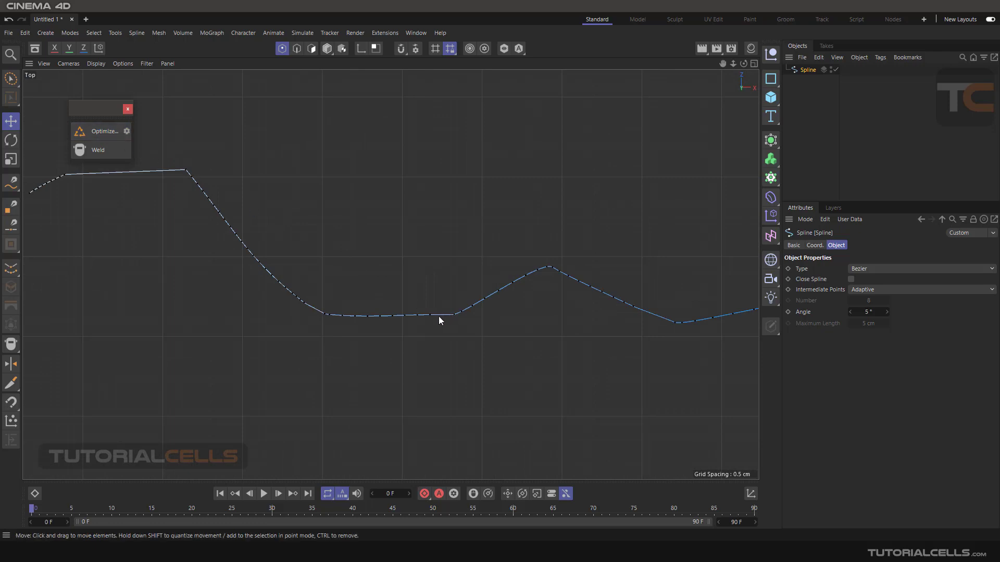
pyautogui.scroll(-1, 196, 202)
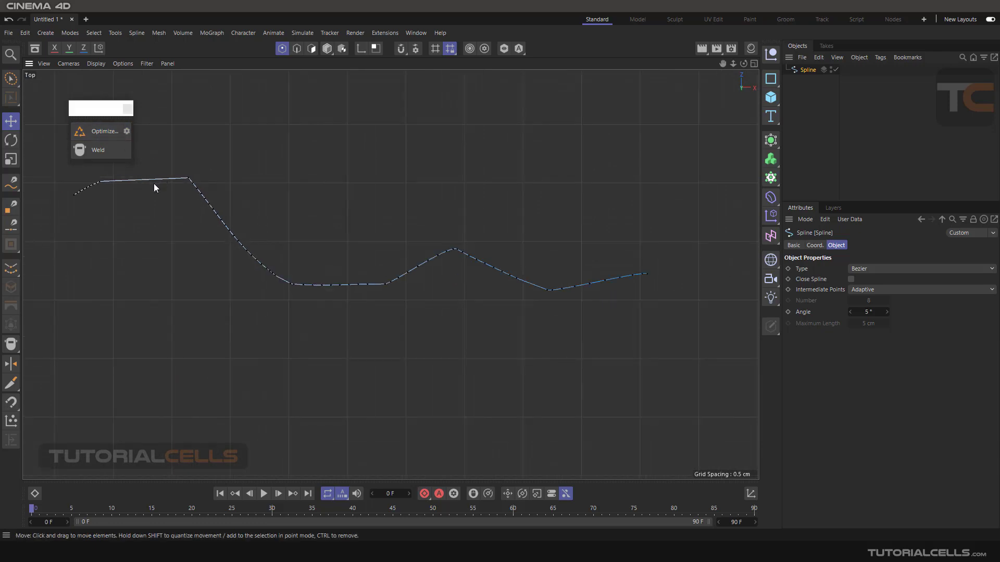
pyautogui.scroll(-1, 321, 230)
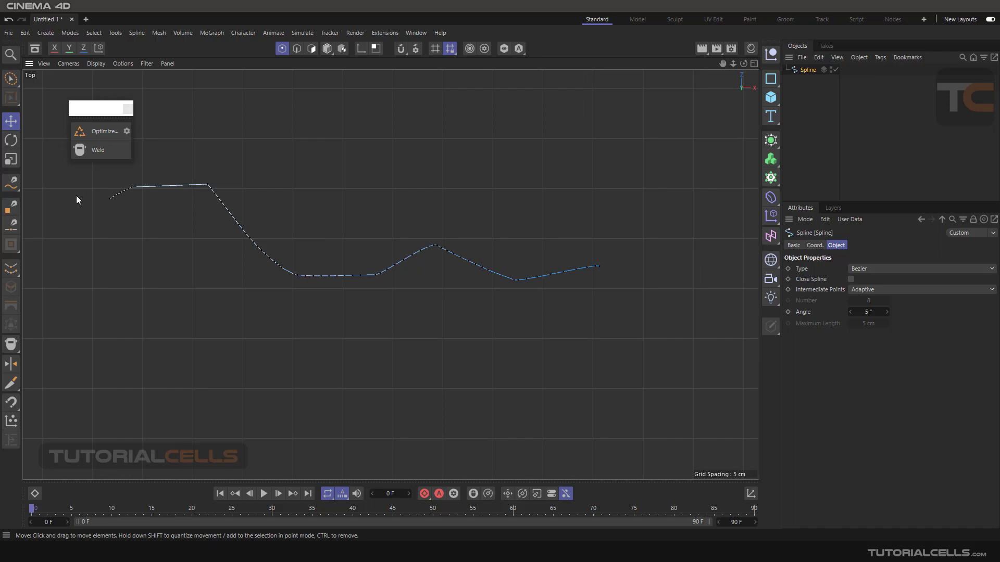
# Delete the optimized spline and replace it with a smooth two-humped wave drawn with the Sketch tool.
pyautogui.click(805, 72)
pyautogui.press('Delete')
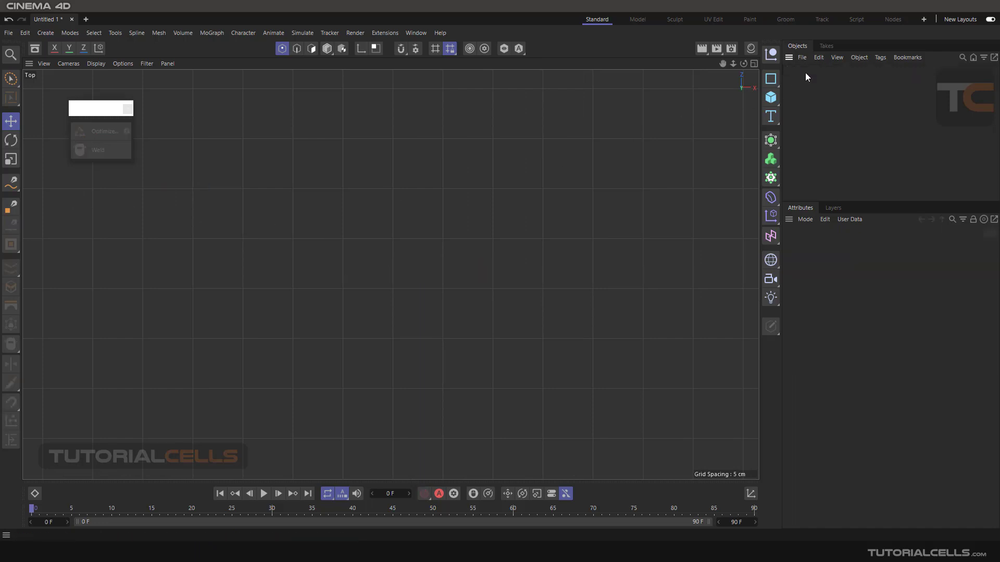
pyautogui.moveTo(11, 184); pyautogui.dragTo(29, 197)
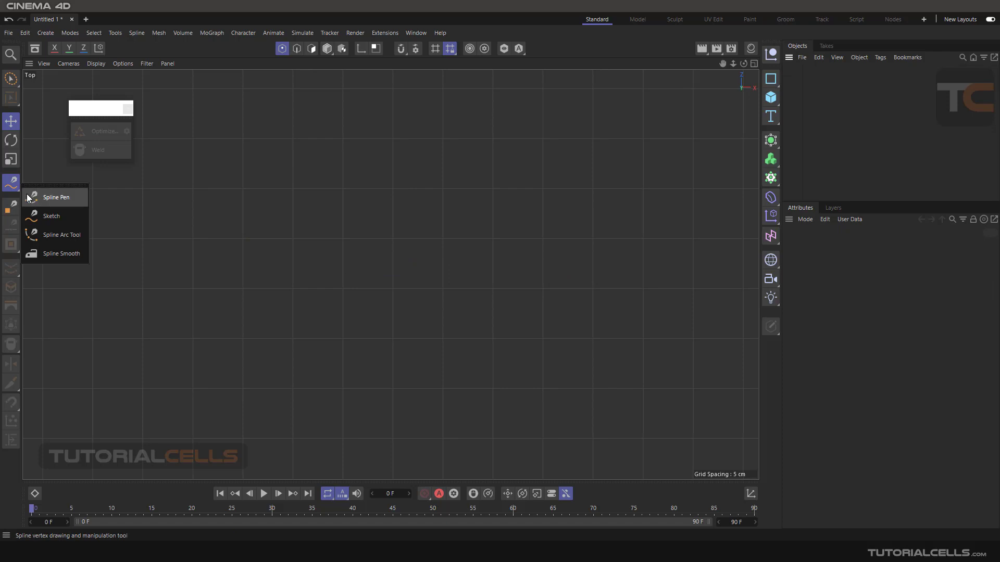
pyautogui.click(48, 217)
pyautogui.moveTo(110, 280)
pyautogui.mouseDown()
pyautogui.moveTo(399, 328)
pyautogui.moveTo(621, 305)
pyautogui.mouseUp()
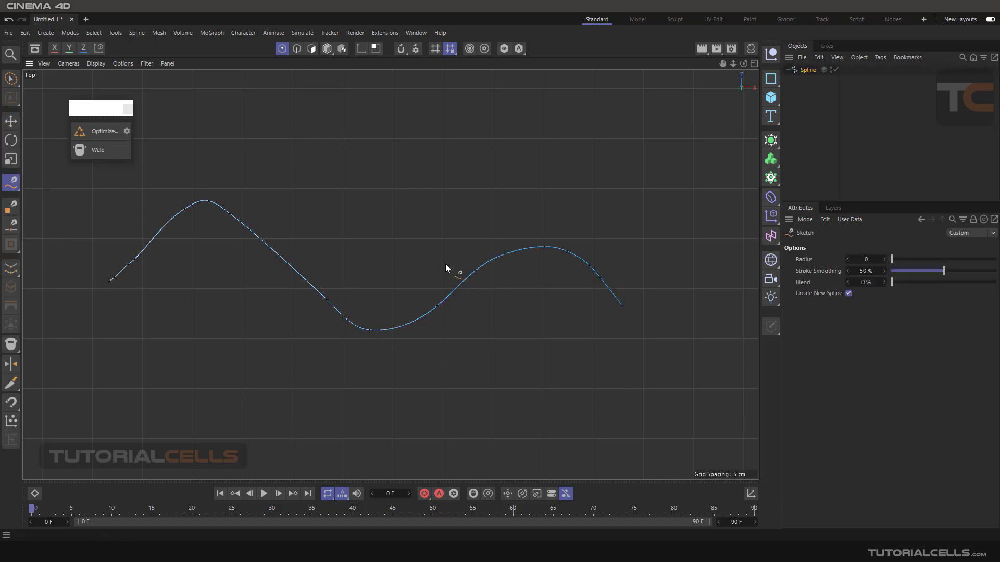
# Optimize the newly sketched wave with a 0.3 cm tolerance.
pyautogui.click(126, 131)
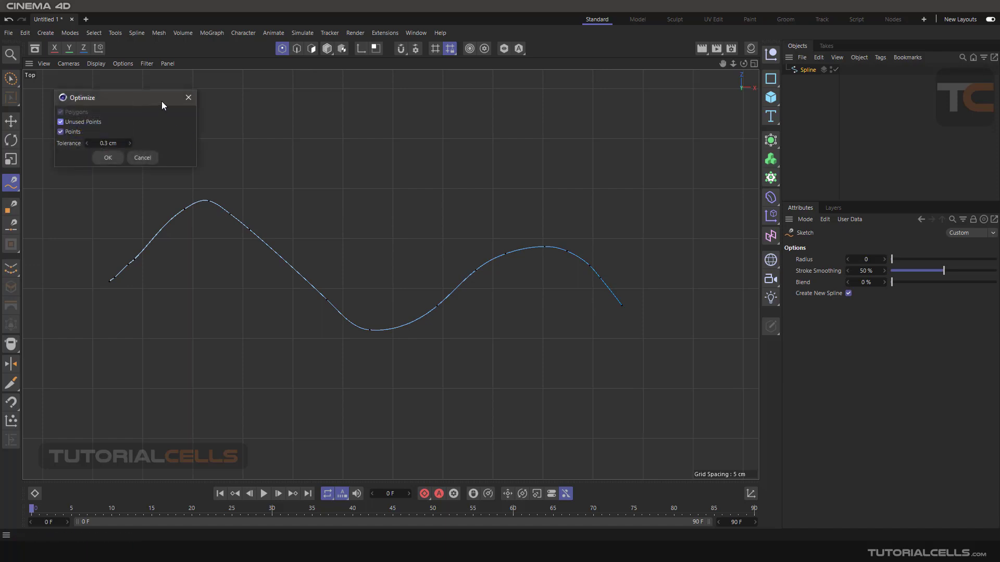
pyautogui.moveTo(159, 99); pyautogui.dragTo(476, 143)
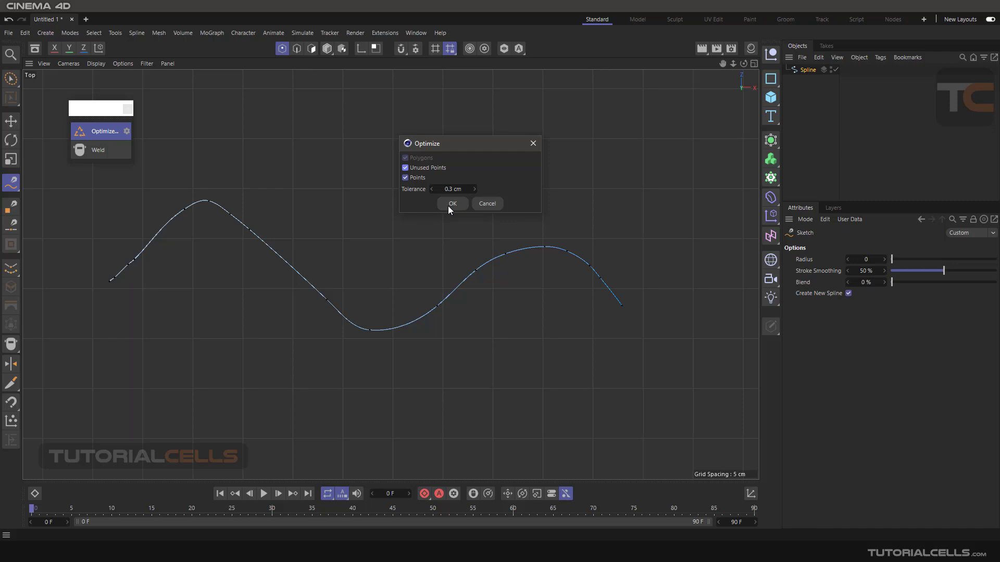
pyautogui.click(449, 206)
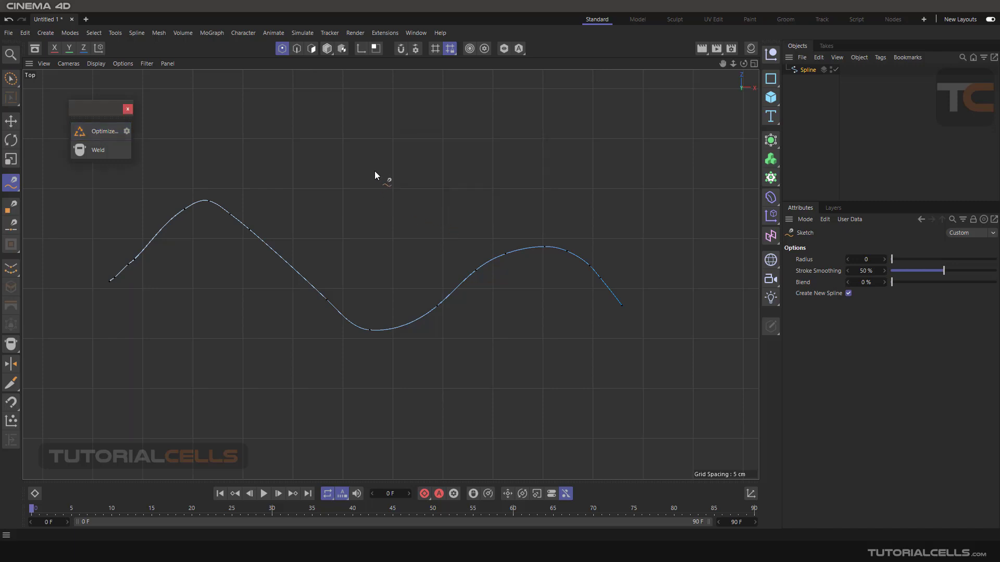
# Subdivide the sketched wave to add points along it, and clear the selection with the Move tool.
pyautogui.rightClick(392, 162)
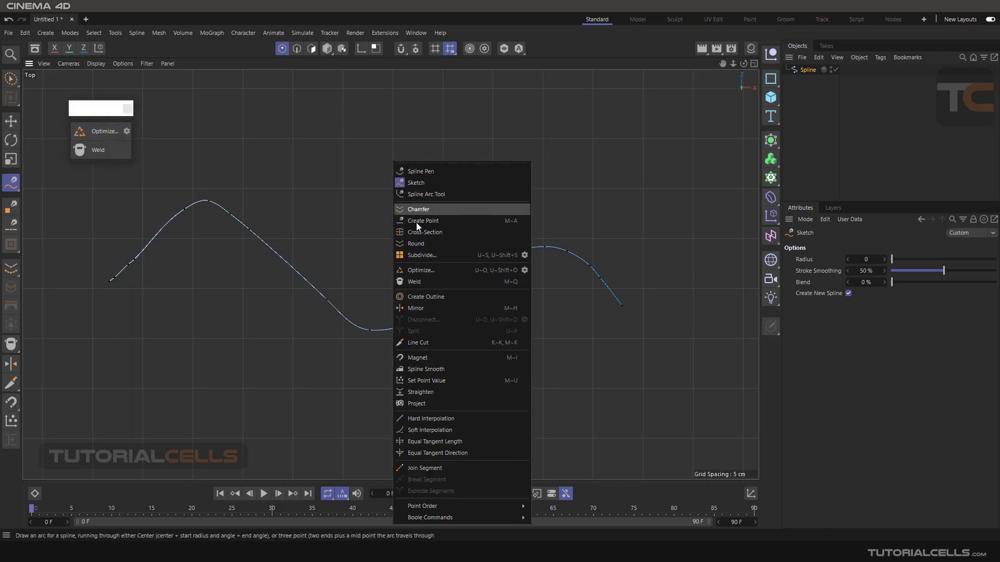
pyautogui.click(418, 255)
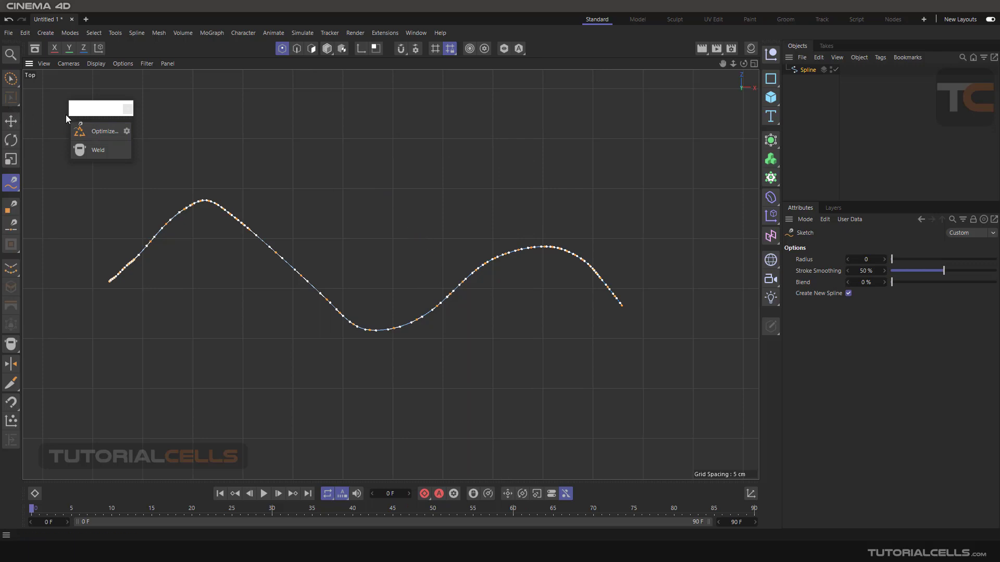
pyautogui.click(11, 120)
pyautogui.click(271, 152)
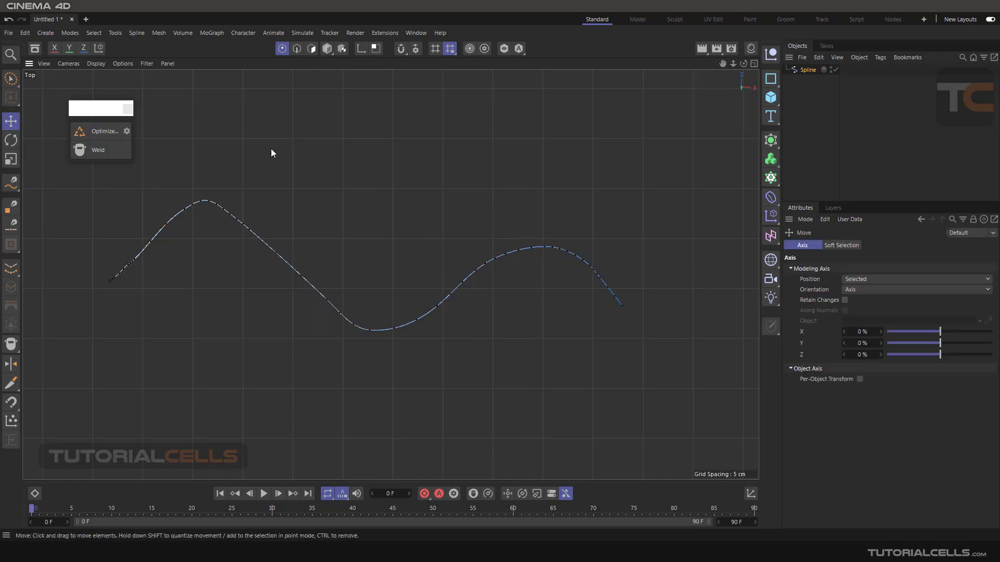
# Optimize the subdivided wave with the tolerance set to 0.1 cm.
pyautogui.click(110, 130)
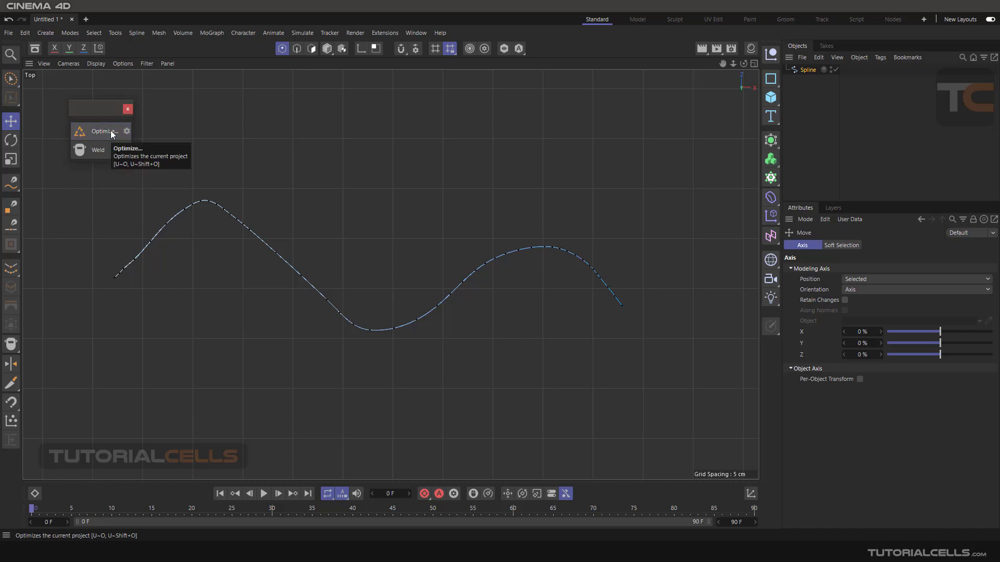
pyautogui.click(126, 130)
pyautogui.moveTo(149, 104); pyautogui.dragTo(468, 148)
pyautogui.click(432, 189)
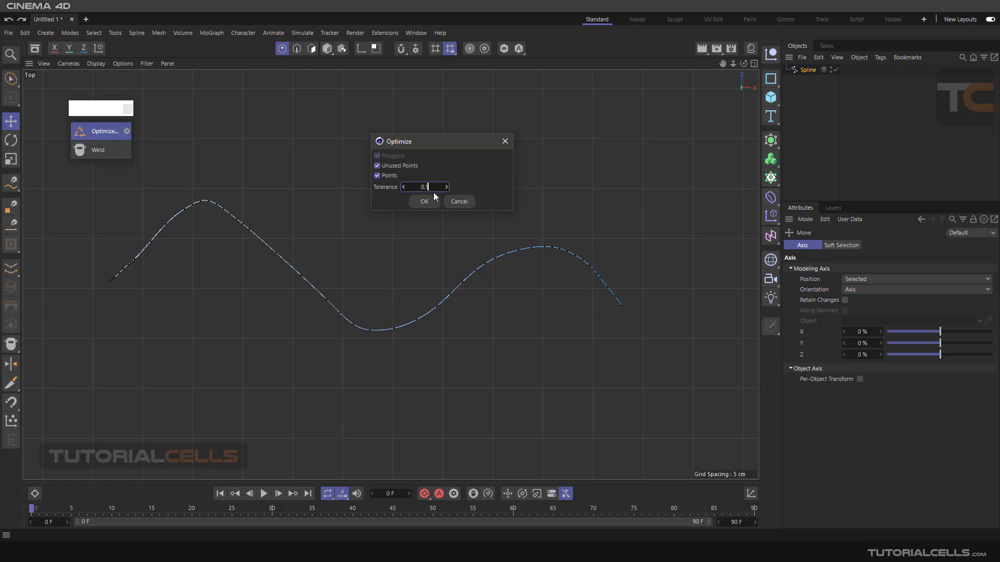
pyautogui.click(428, 202)
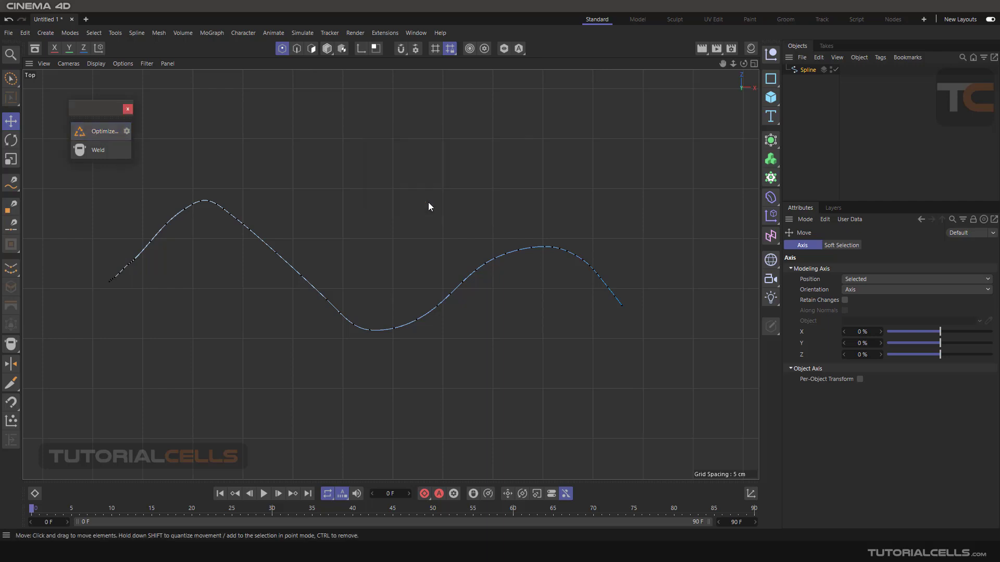
# Optimize the wave again with the tolerance raised to 0.5 cm.
pyautogui.click(127, 131)
pyautogui.moveTo(132, 104); pyautogui.dragTo(424, 147)
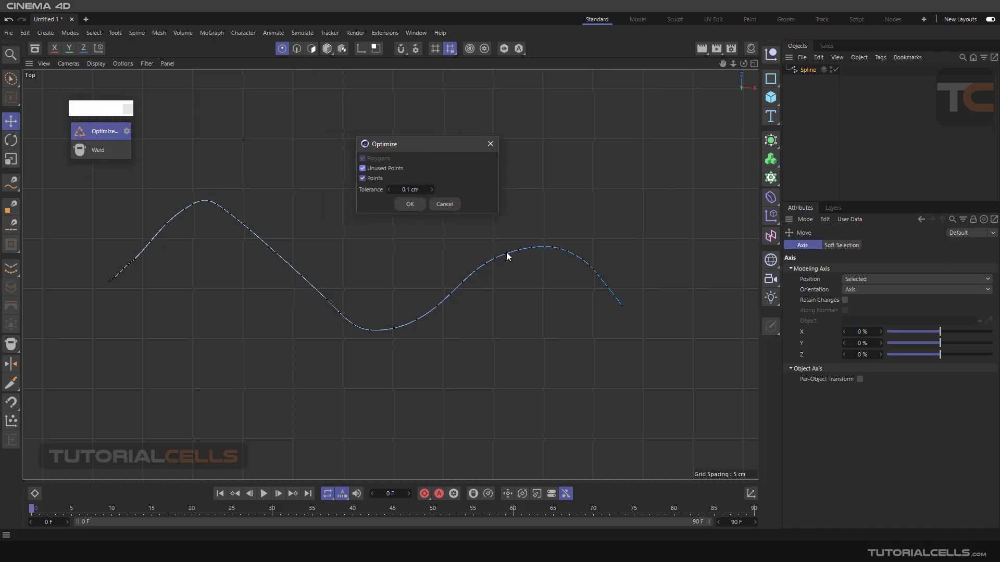
pyautogui.doubleClick(410, 190)
pyautogui.write('0.5')
pyautogui.click(407, 206)
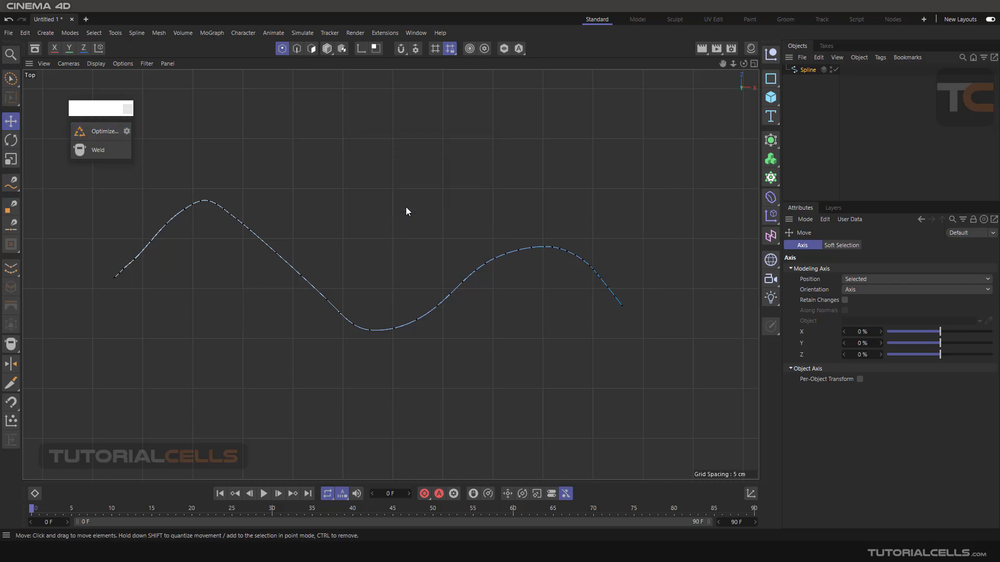
# Try optimizing the wave with a 1 cm tolerance, and undo the result.
pyautogui.rightClick(407, 207)
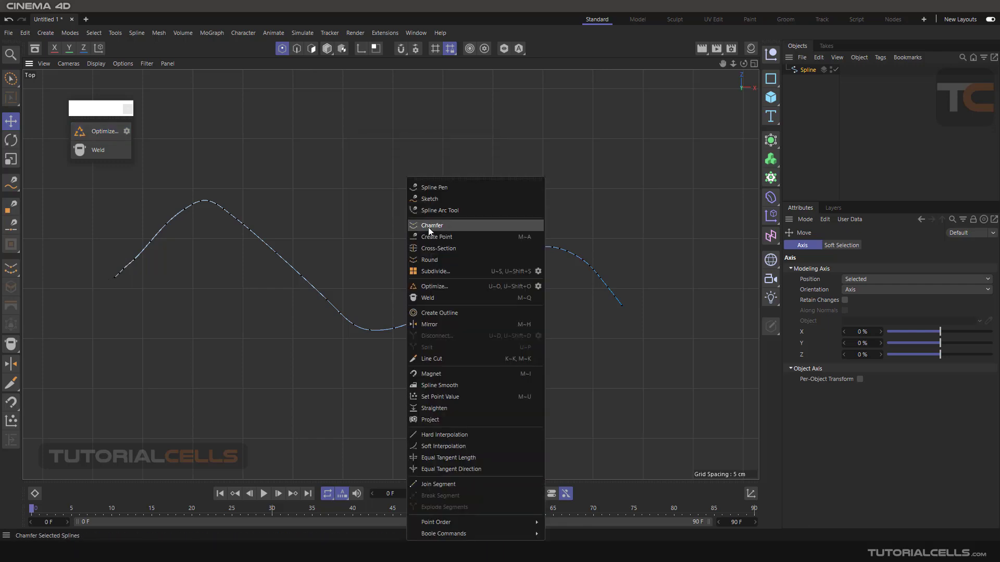
pyautogui.click(127, 131)
pyautogui.click(127, 131)
pyautogui.doubleClick(109, 144)
pyautogui.moveTo(166, 102); pyautogui.dragTo(370, 116)
pyautogui.write('1')
pyautogui.press('Return')
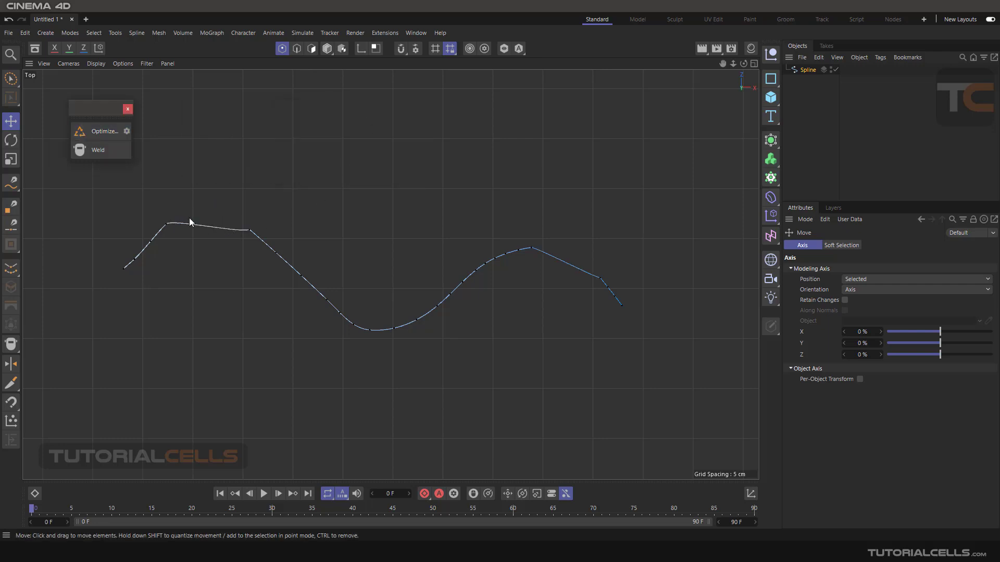
pyautogui.hotkey('ctrl', 'z')
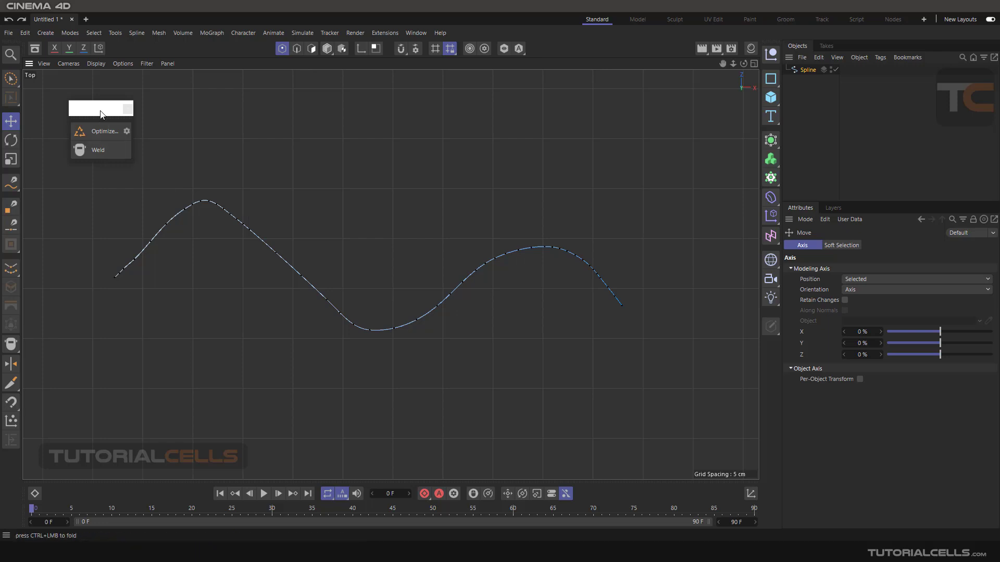
pyautogui.moveTo(101, 110); pyautogui.dragTo(119, 114)
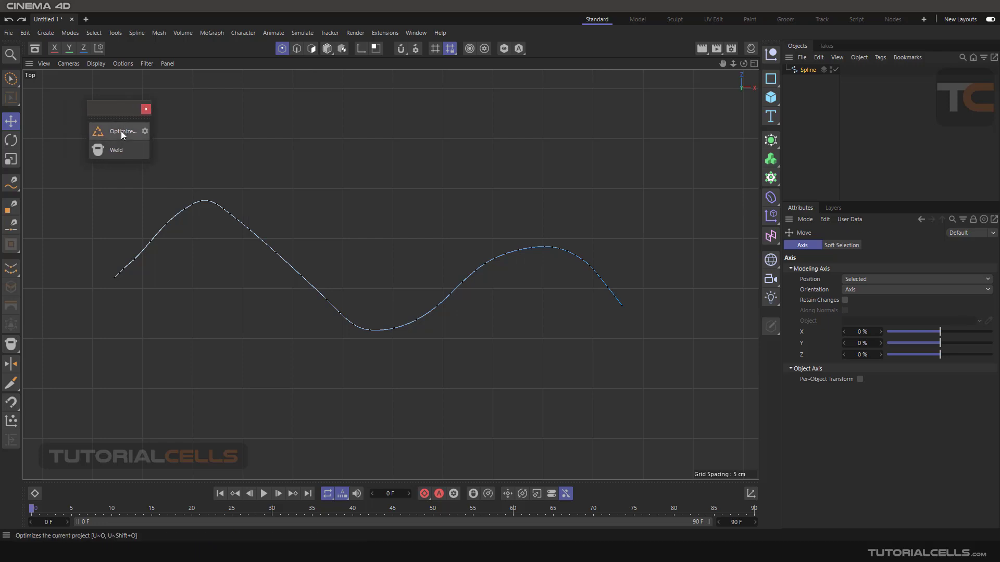
# Subdivide the wave spline twice to add many more points along it, and clear the point selection.
pyautogui.rightClick(302, 122)
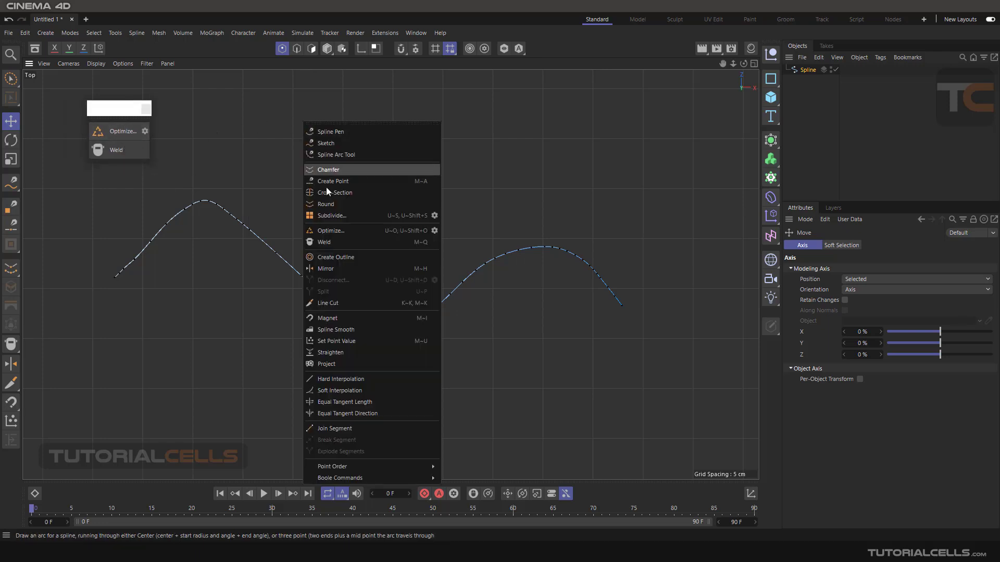
pyautogui.click(408, 215)
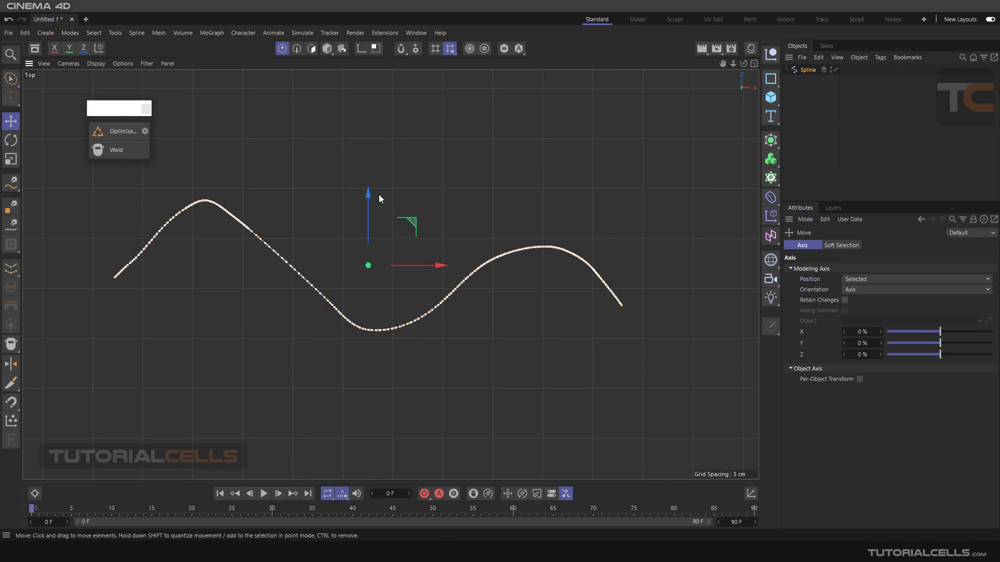
pyautogui.rightClick(391, 142)
pyautogui.click(417, 236)
pyautogui.click(366, 157)
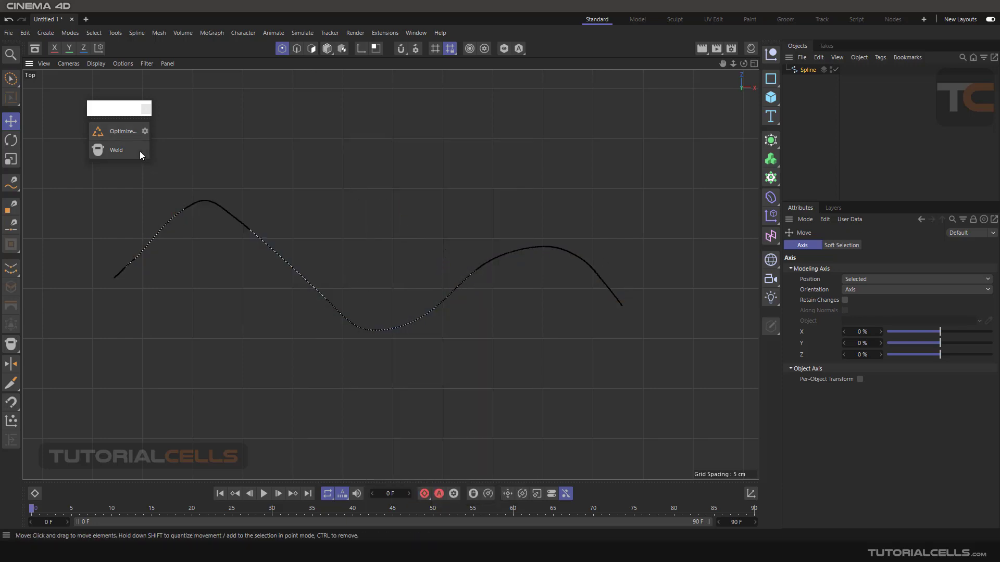
# Optimize the densely subdivided wave with the tolerance set to 0.1 cm.
pyautogui.click(120, 131)
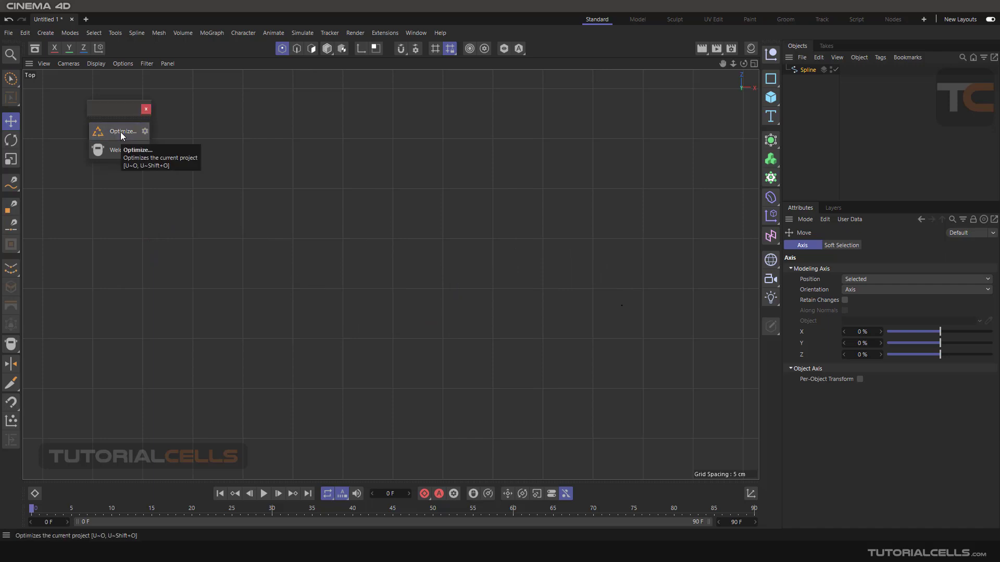
pyautogui.click(145, 131)
pyautogui.click(128, 145)
pyautogui.moveTo(155, 99); pyautogui.dragTo(352, 119)
pyautogui.write('0.1')
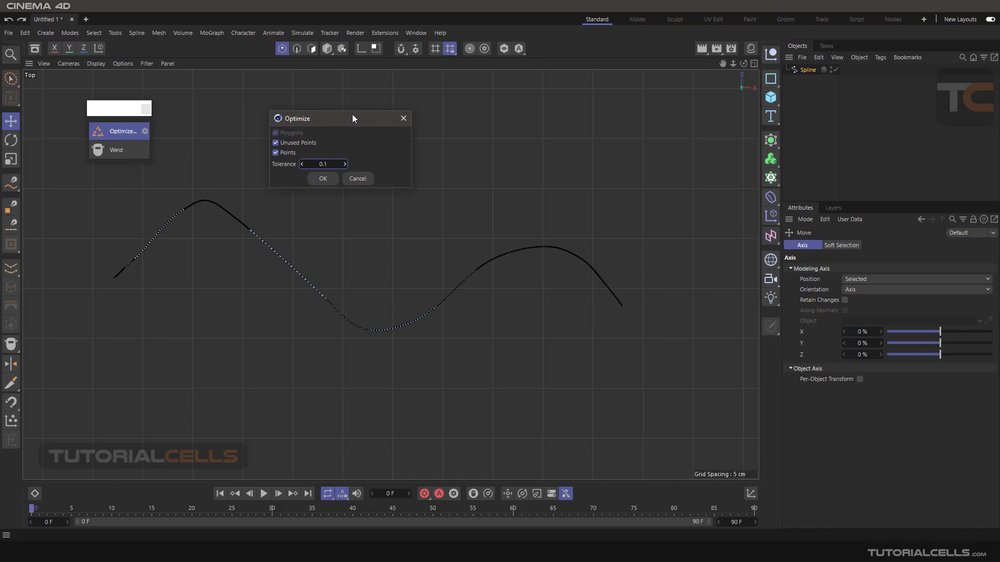
pyautogui.click(329, 179)
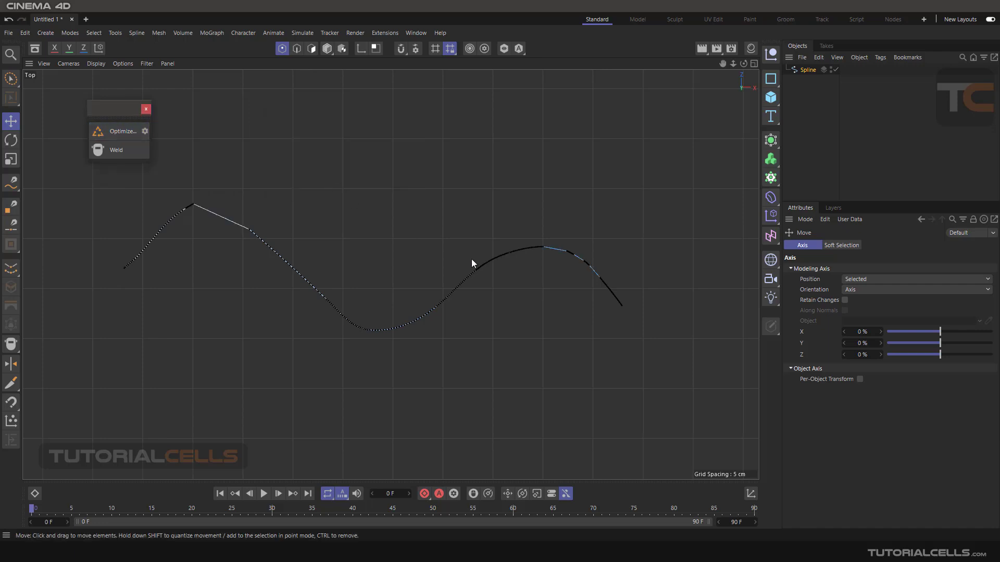
# Optimize the wave again with the tolerance lowered to 0.01 cm.
pyautogui.click(146, 132)
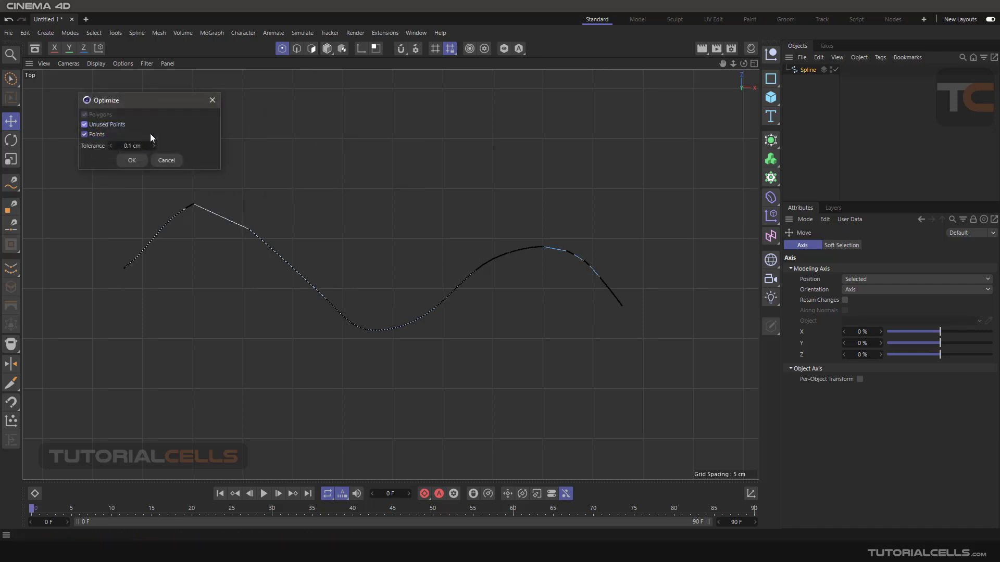
pyautogui.click(134, 146)
pyautogui.moveTo(155, 96); pyautogui.dragTo(352, 125)
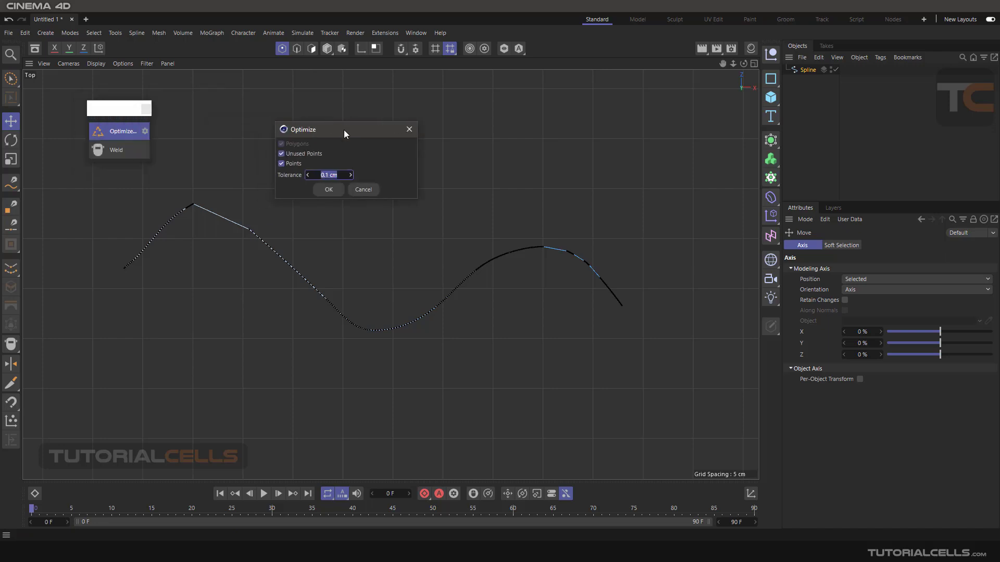
pyautogui.write('0.0')
pyautogui.click(332, 191)
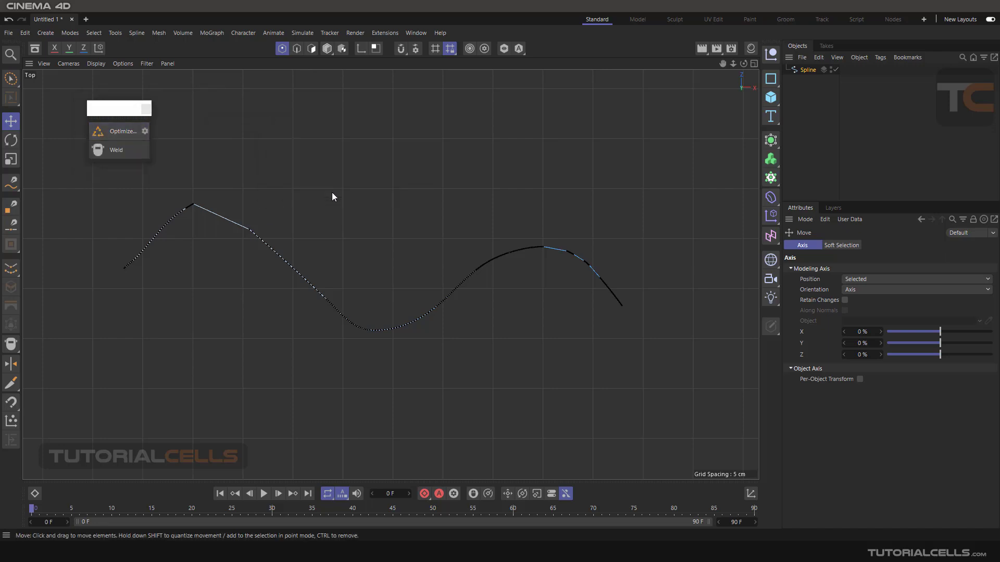
# Run Optimize on the wave once more with the tolerance set back to 0.1 cm.
pyautogui.click(145, 131)
pyautogui.click(137, 142)
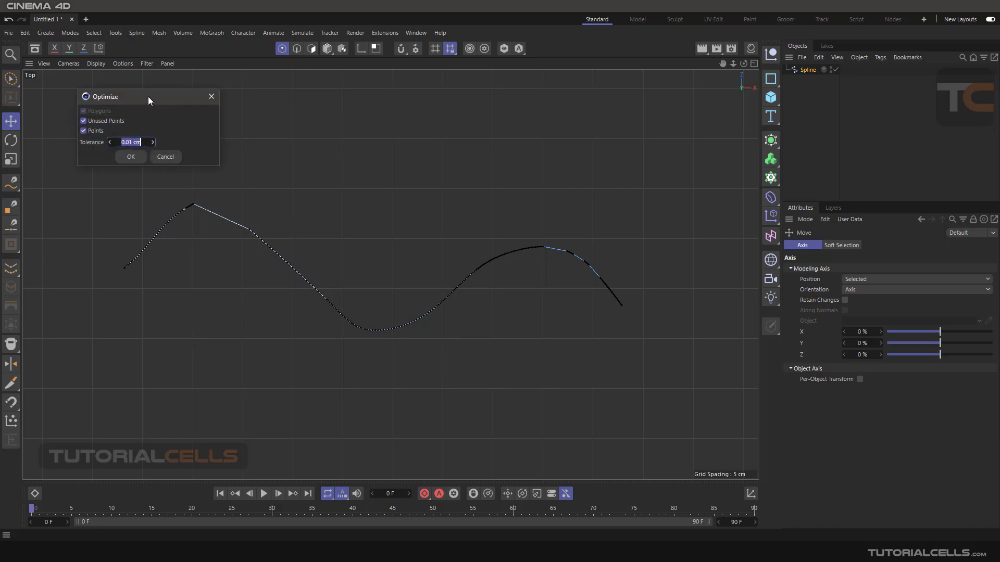
pyautogui.moveTo(151, 96); pyautogui.dragTo(388, 136)
pyautogui.write('0.1')
pyautogui.click(364, 192)
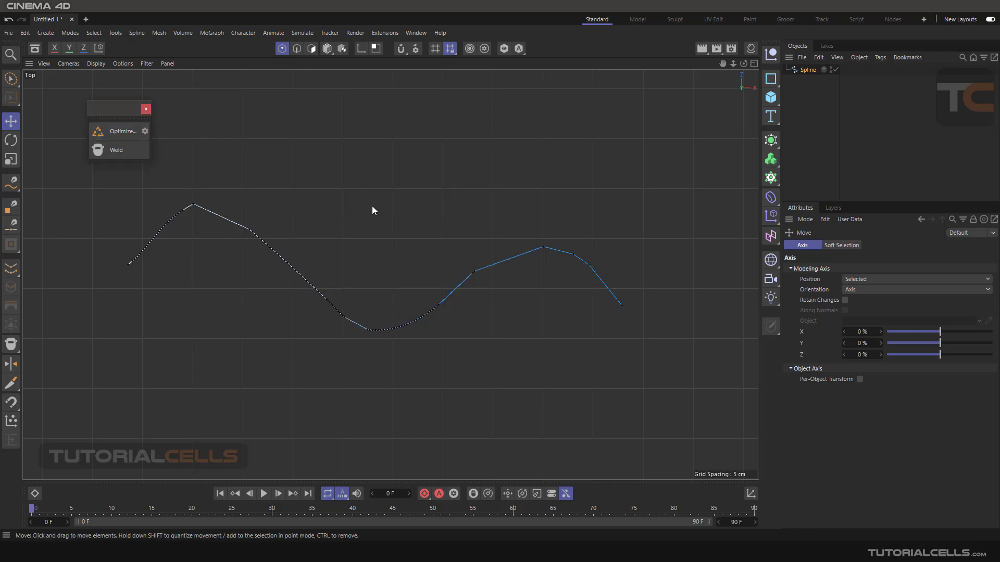
pyautogui.scroll(3, 476, 285)
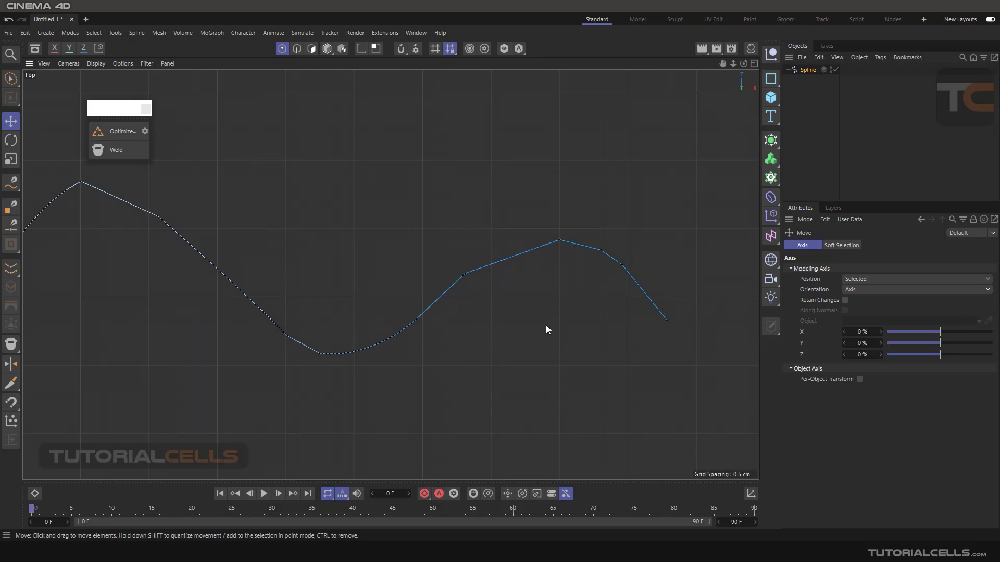
pyautogui.scroll(-3, 517, 321)
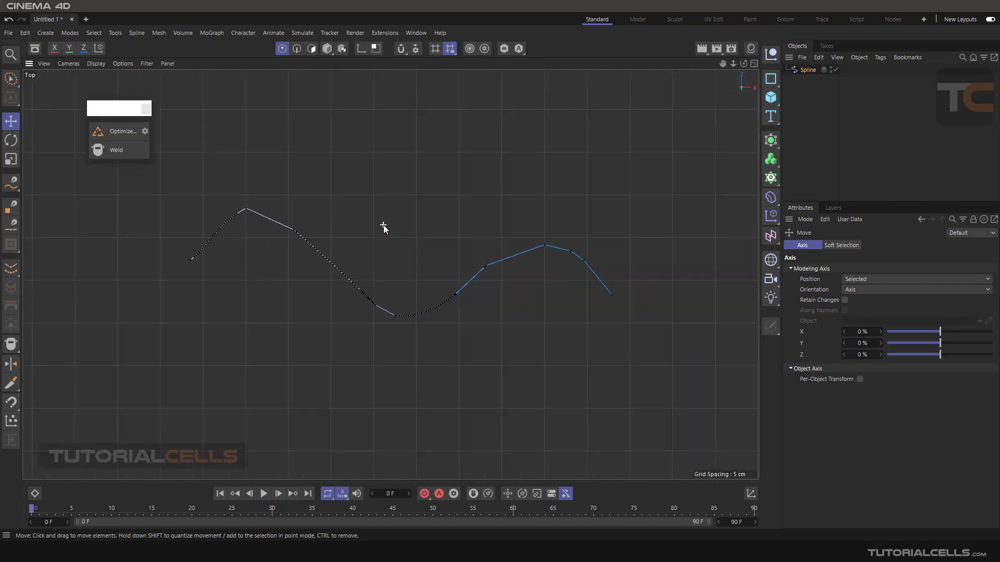
pyautogui.scroll(1, 384, 227)
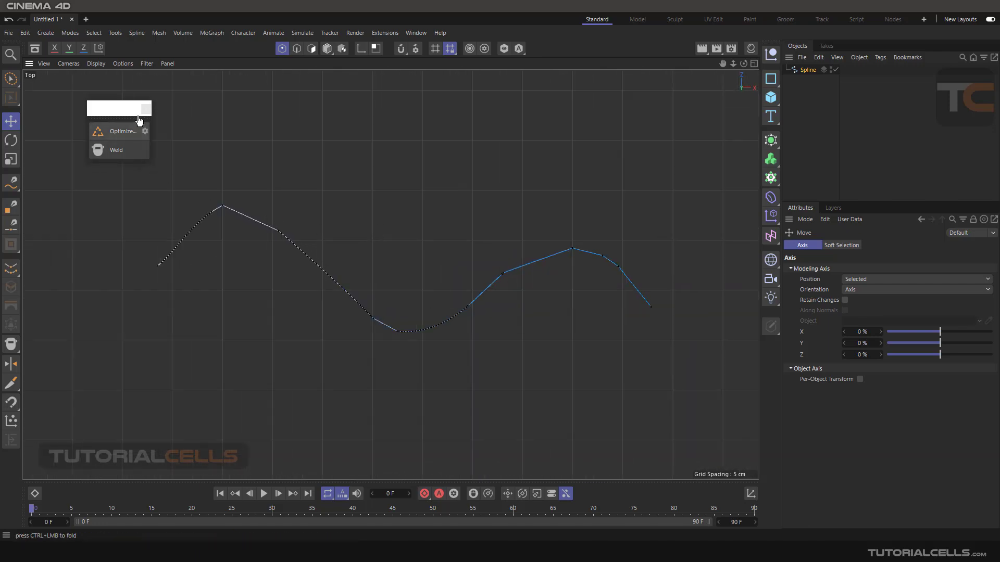